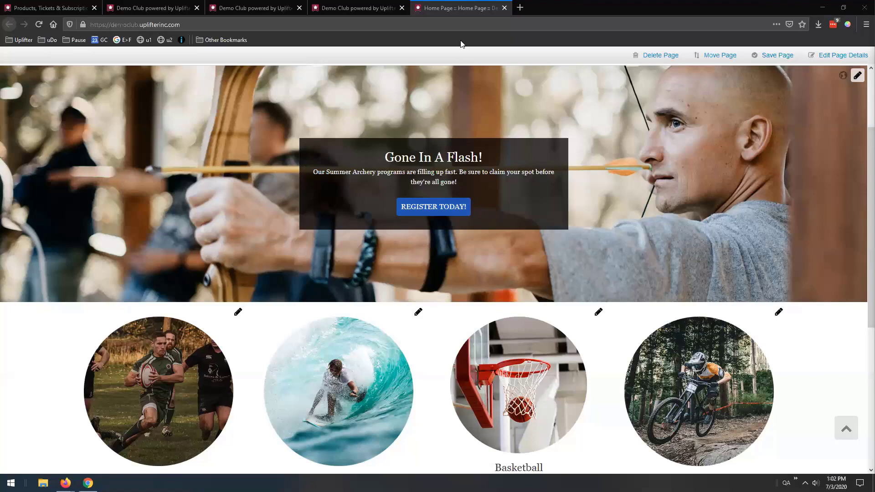
# Close the club's public home page tab to reveal the Ticket Redemption Device Authorizations list
pyautogui.click(505, 8)
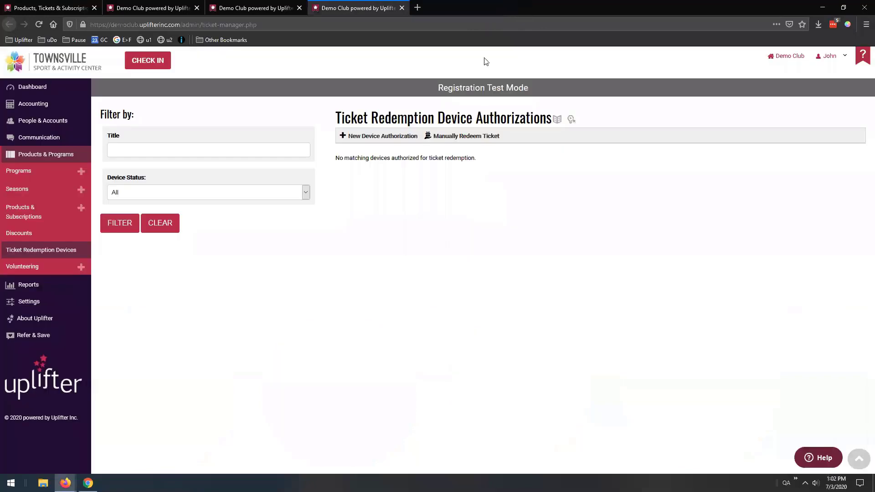
# From the Products manager, start a new product with Add New
pyautogui.click(153, 7)
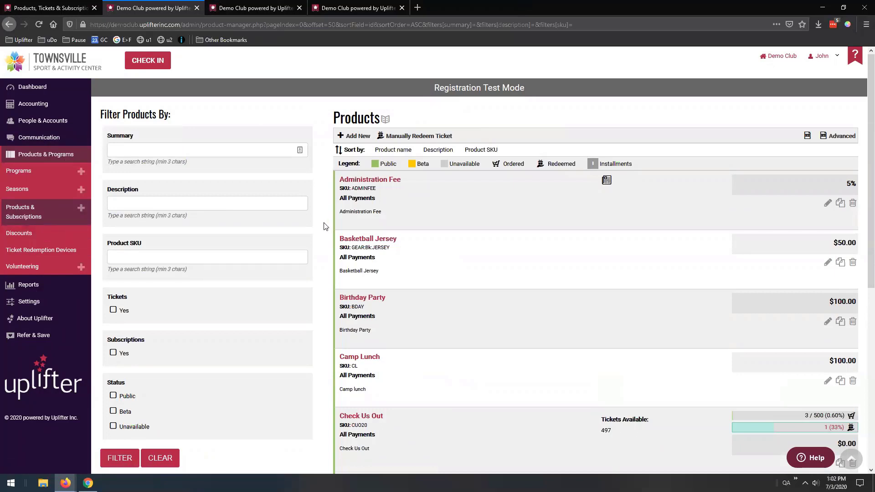
pyautogui.click(358, 136)
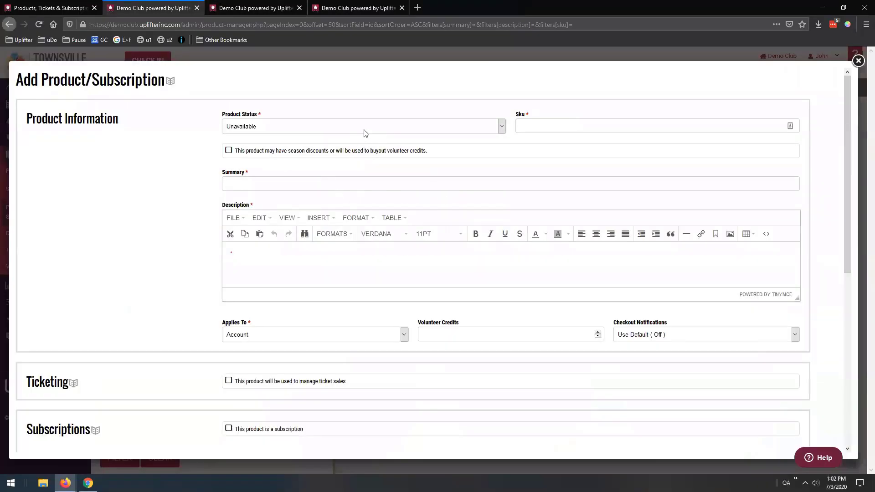
pyautogui.click(365, 133)
# Make the product Public and give it 'Year End Show' as summary and description
pyautogui.click(352, 138)
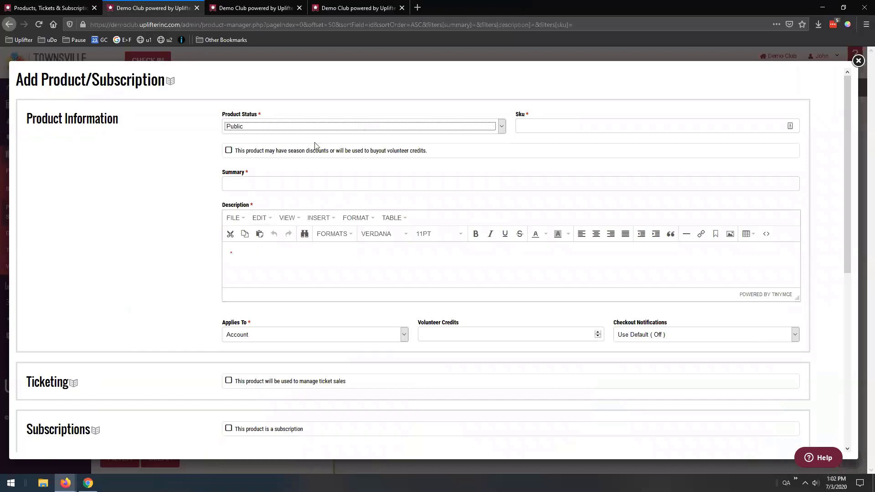
pyautogui.click(556, 130)
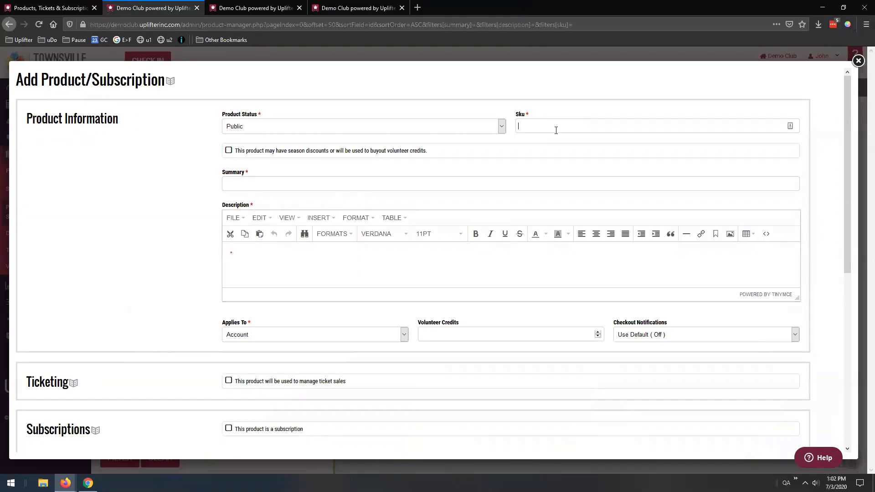
pyautogui.write('SKU')
pyautogui.click(377, 184)
pyautogui.write('Year End Show')
pyautogui.hotkey('ctrl', 'a')
pyautogui.hotkey('ctrl', 'c')
pyautogui.click(269, 259)
pyautogui.hotkey('ctrl', 'v')
# Set the SKU to YES20 and keep Applies To as Account
pyautogui.moveTo(540, 126); pyautogui.dragTo(508, 124)
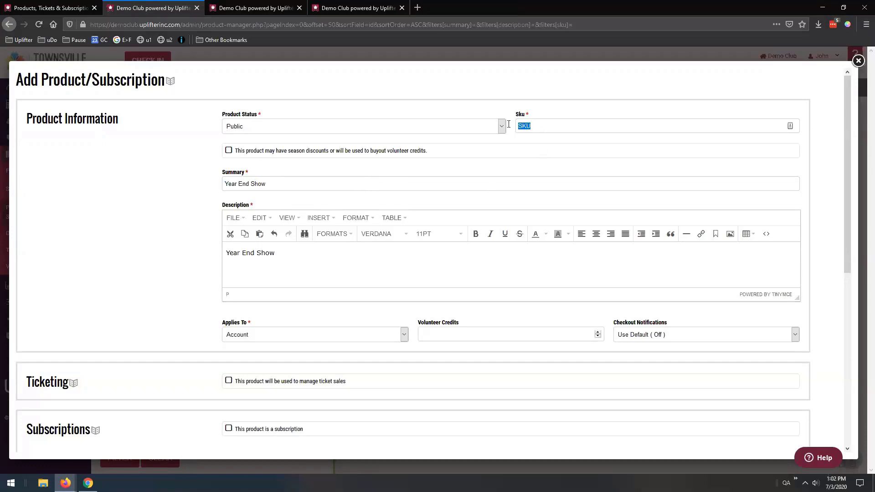
pyautogui.write('YES20')
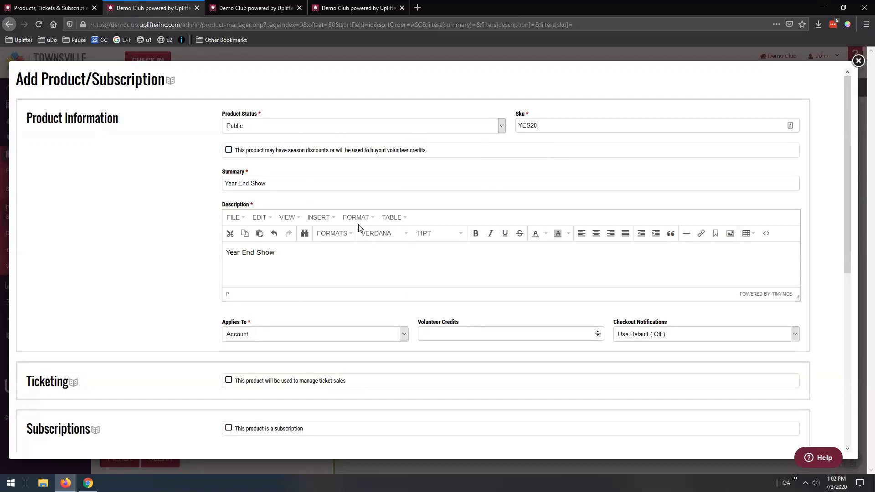
pyautogui.scroll(-1, 409, 279)
pyautogui.click(268, 299)
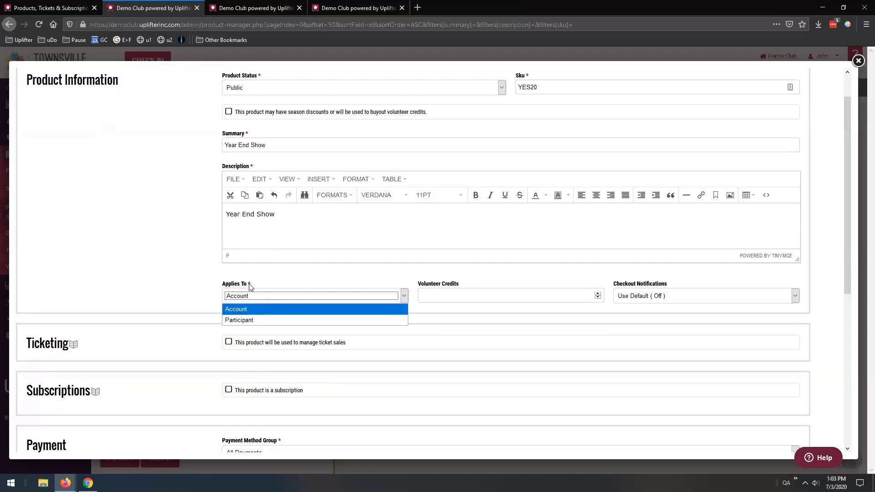
pyautogui.click(233, 312)
pyautogui.click(238, 298)
pyautogui.click(237, 311)
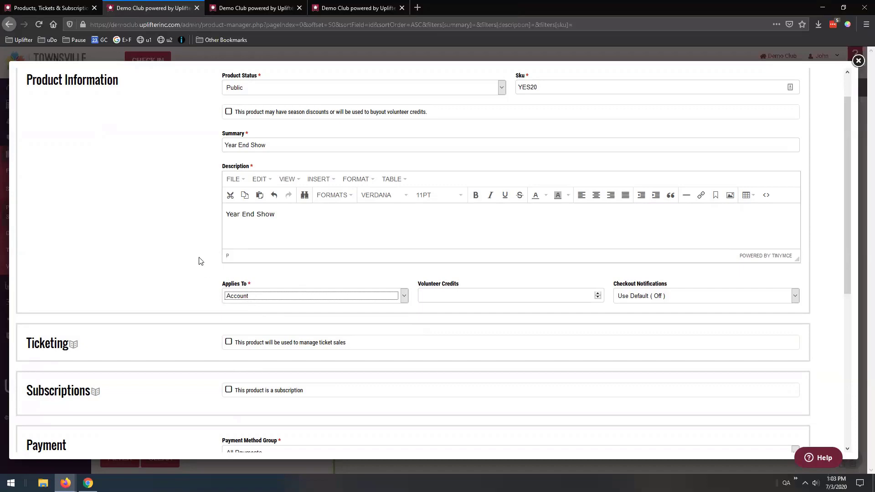
pyautogui.scroll(-5, 201, 255)
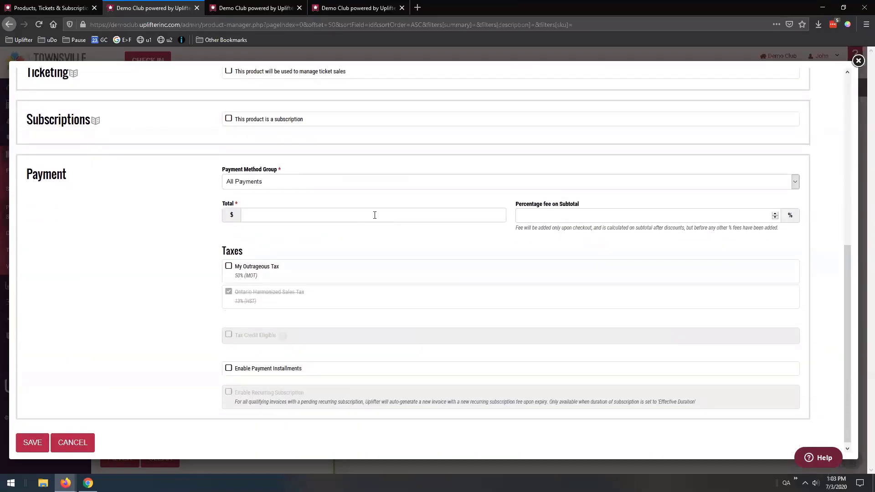
# Enter 100 as the product's Total price
pyautogui.click(375, 215)
pyautogui.write('100')
pyautogui.scroll(6, 303, 217)
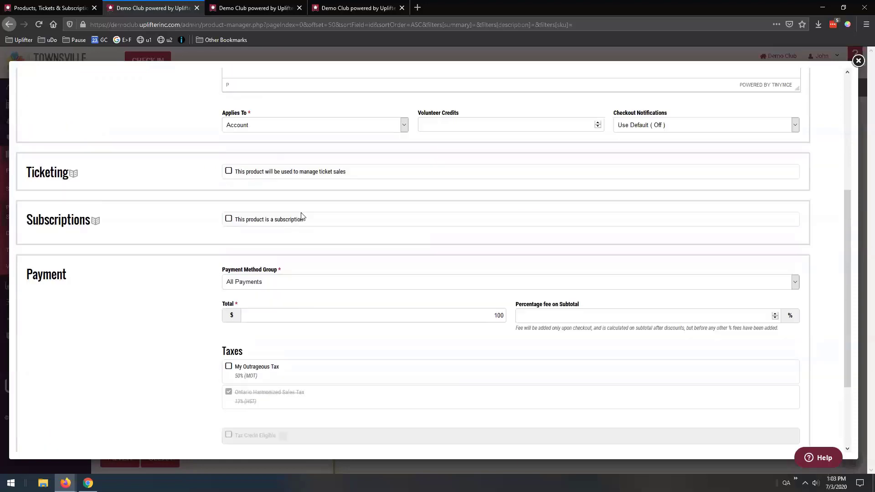
pyautogui.scroll(-5, 290, 253)
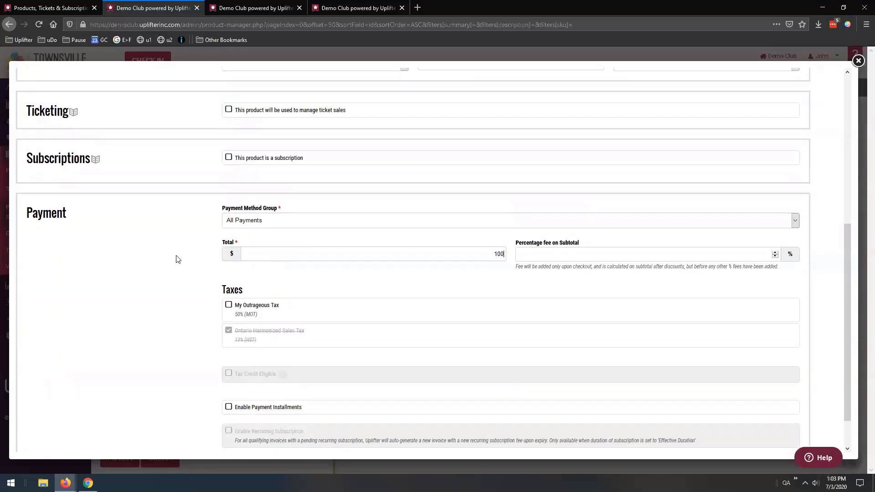
pyautogui.scroll(3, 180, 254)
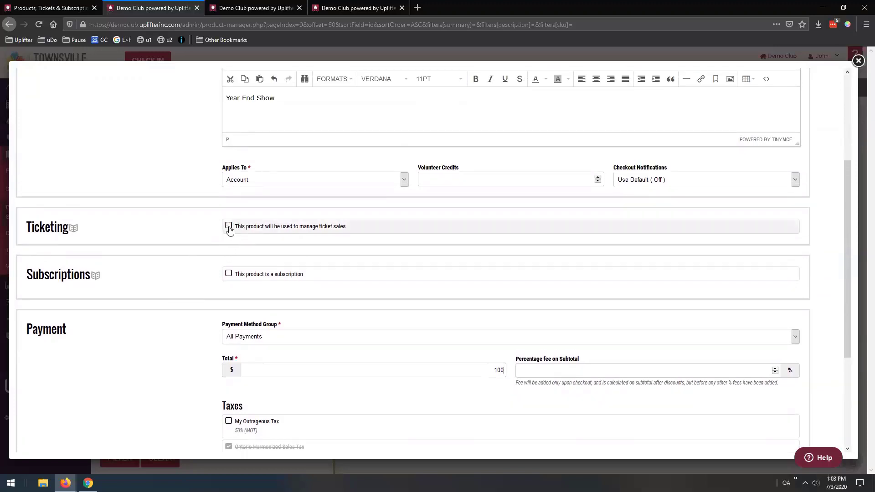
# Enable ticket sales for the product and set Total Quantity Available to 200
pyautogui.click(228, 226)
pyautogui.scroll(-3, 172, 228)
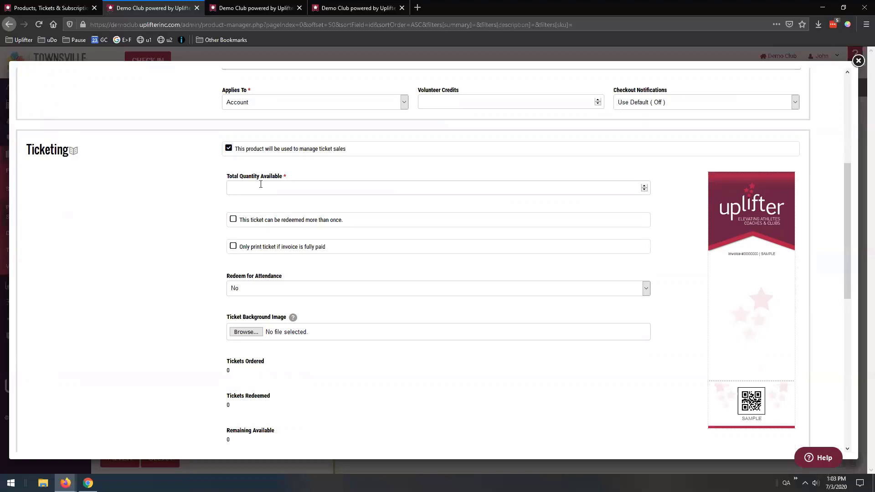
pyautogui.write('250')
pyautogui.doubleClick(234, 188)
pyautogui.write('99999999')
pyautogui.press('BackSpace')
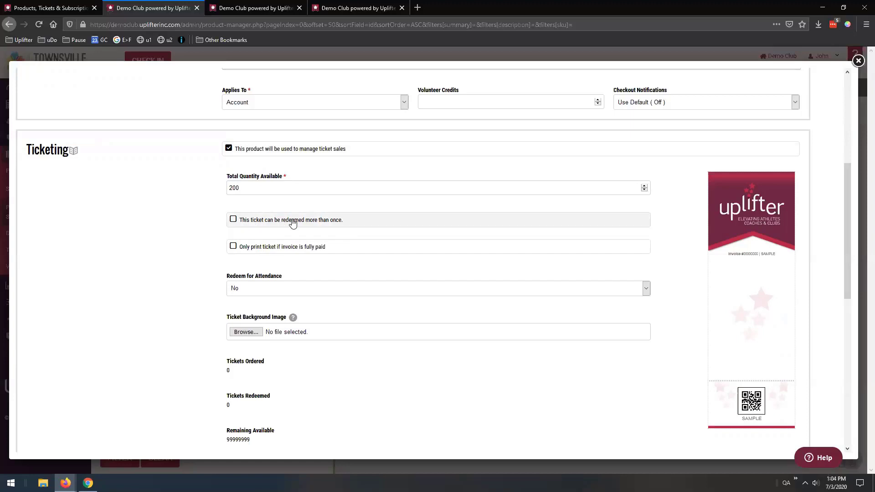
# Try multiple redemptions per ticket, then revert to single redemption
pyautogui.click(233, 220)
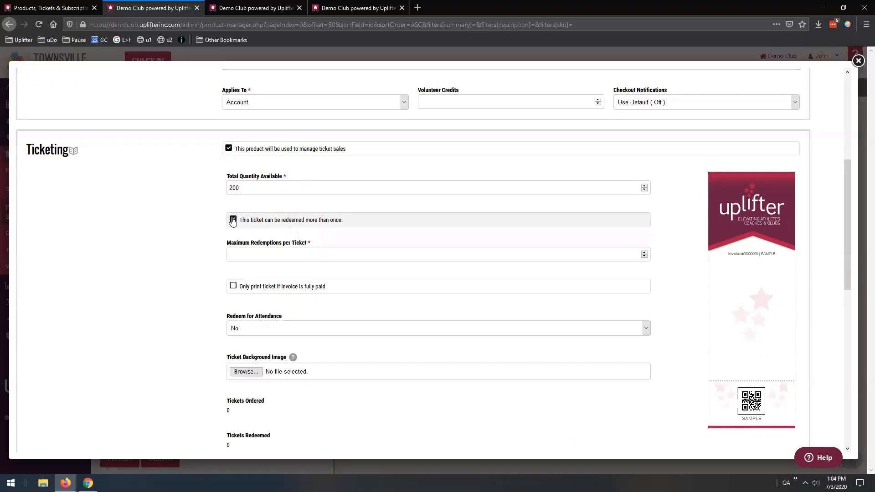
pyautogui.click(259, 256)
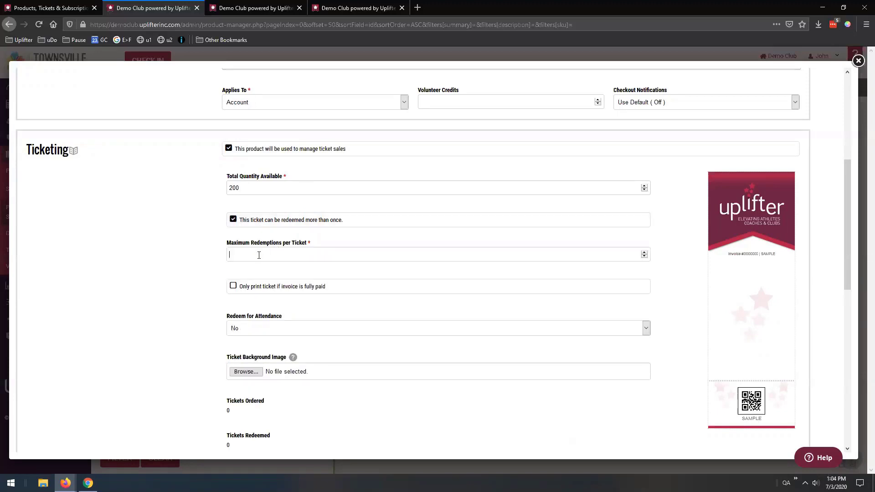
pyautogui.write('8')
pyautogui.press('BackSpace')
pyautogui.scroll(5, 282, 176)
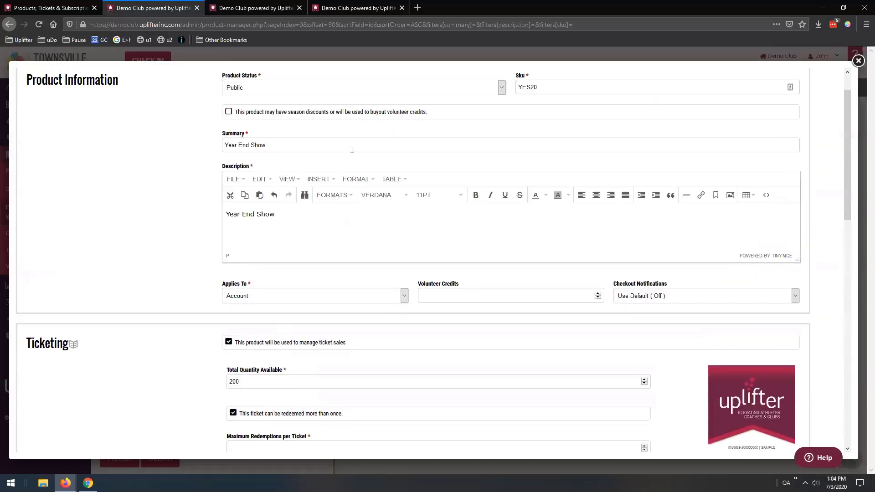
pyautogui.scroll(-3, 174, 251)
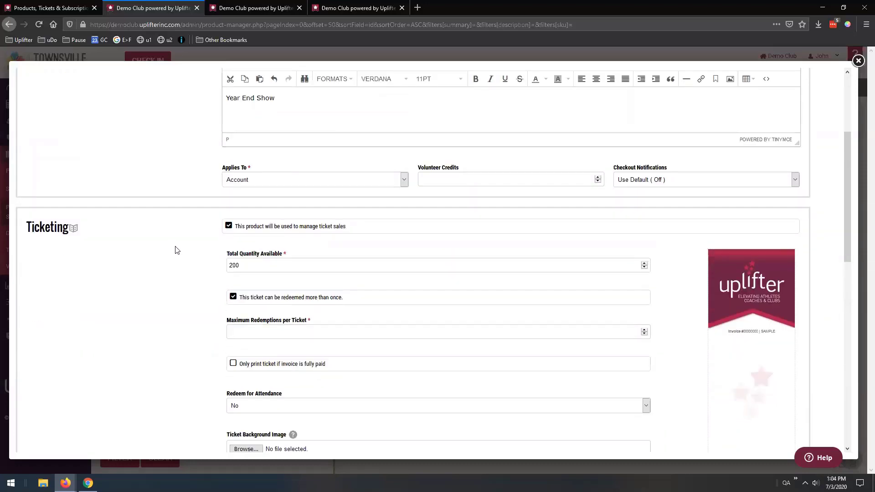
pyautogui.click(233, 297)
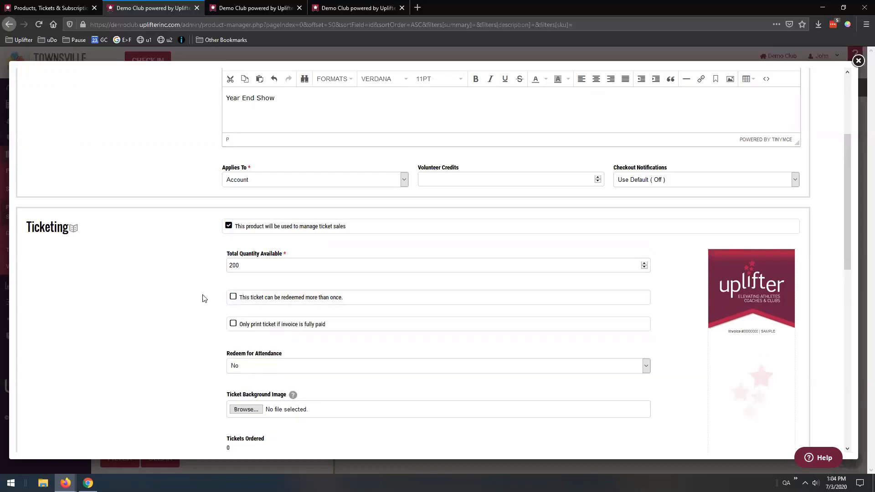
# Set tickets to print only when the invoice is fully paid
pyautogui.scroll(-2, 184, 265)
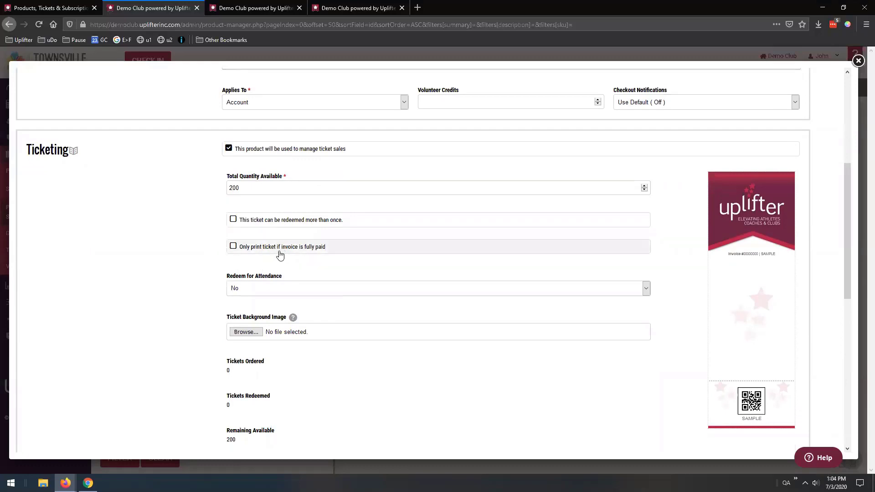
pyautogui.click(233, 247)
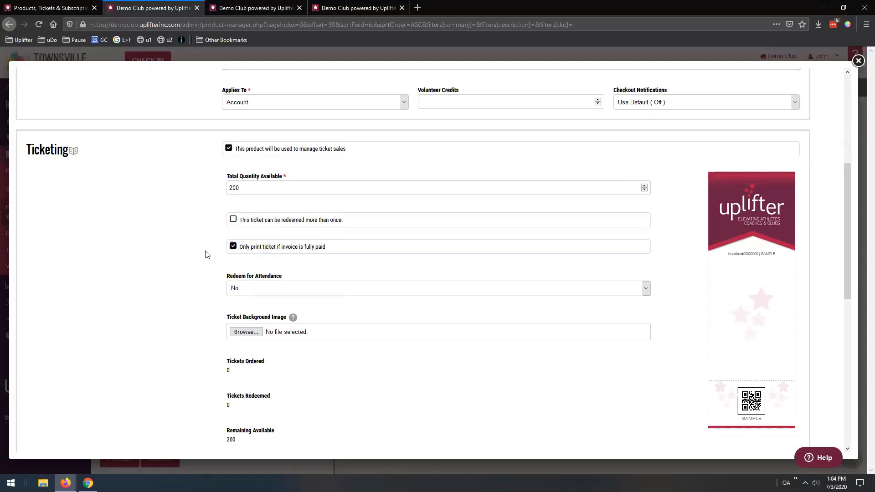
pyautogui.scroll(-1, 289, 287)
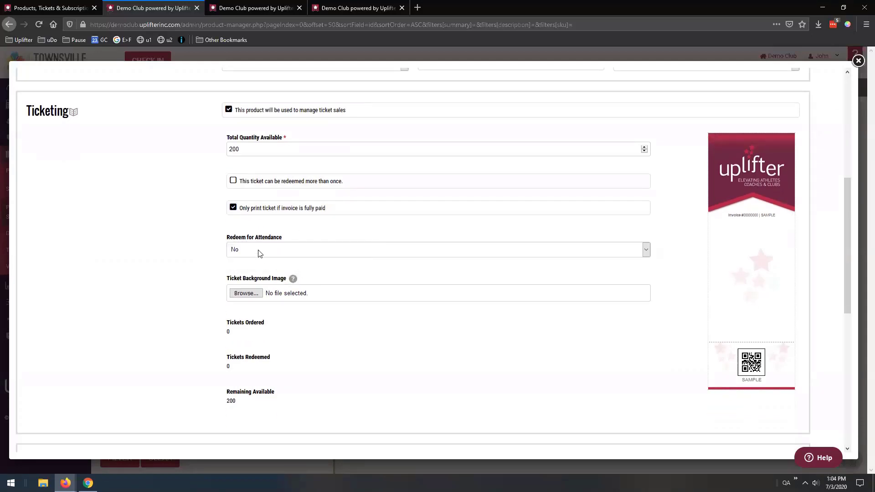
pyautogui.click(259, 253)
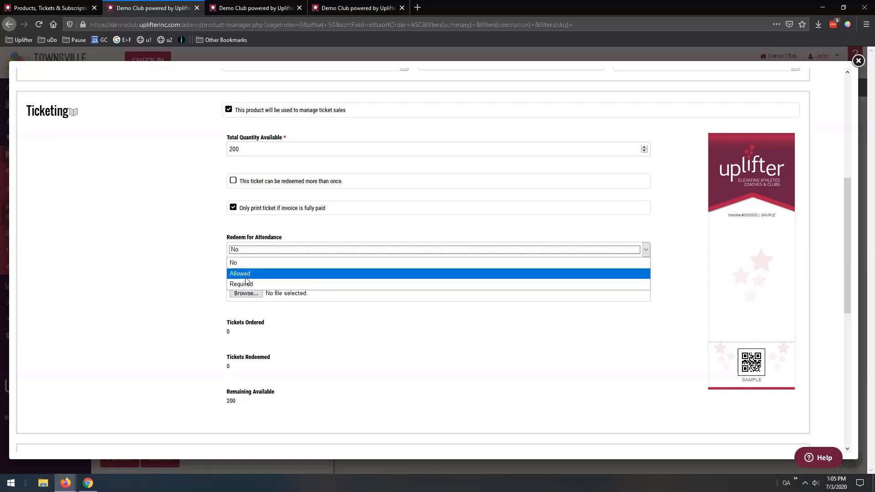
pyautogui.click(163, 257)
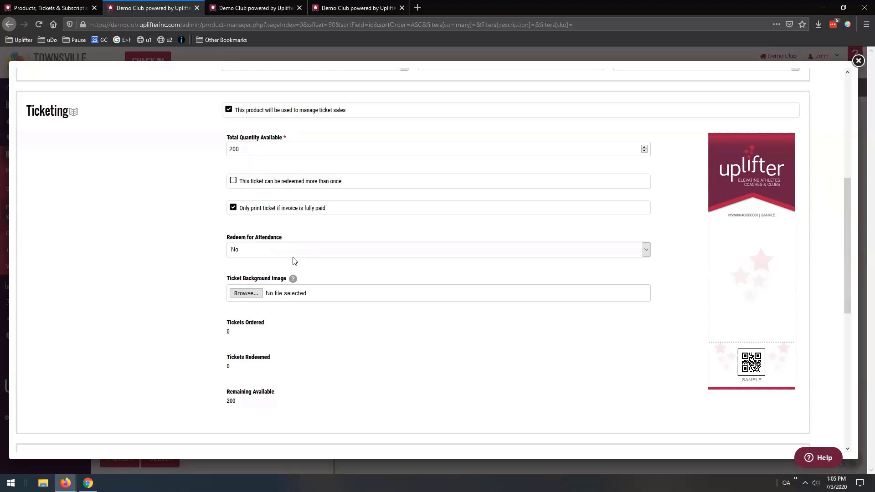
pyautogui.scroll(-1, 246, 247)
pyautogui.scroll(-1, 246, 247)
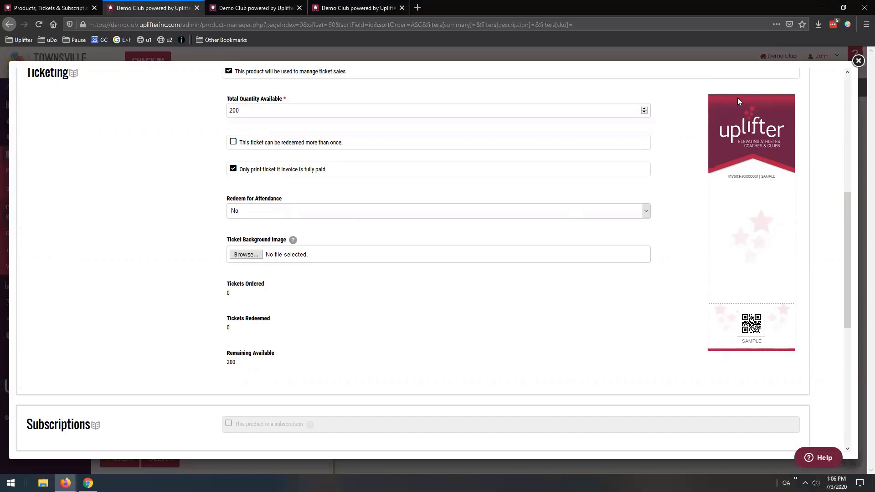
# In the help article's Tickets section, expand the Create a Ticket instructions
pyautogui.click(73, 8)
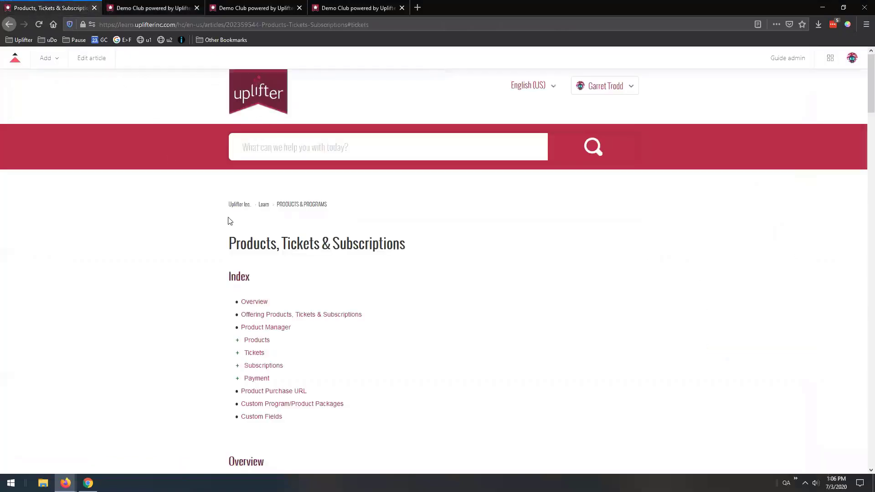
pyautogui.scroll(-3, 253, 204)
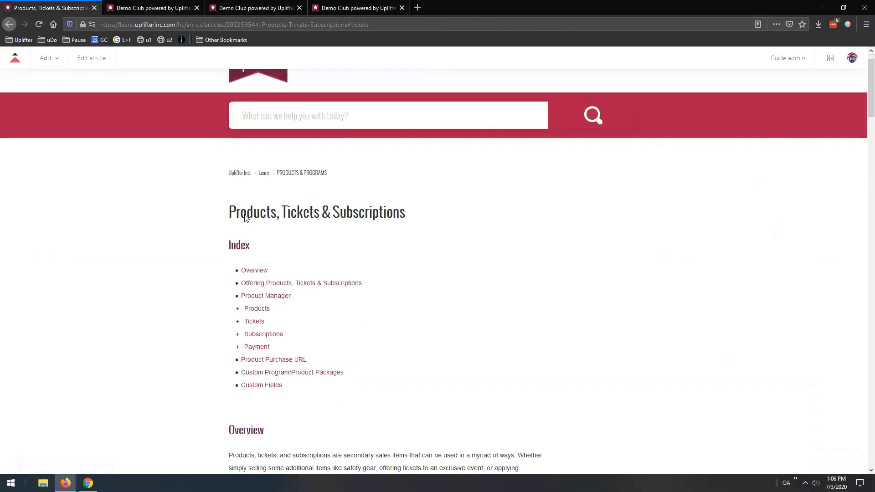
pyautogui.click(253, 200)
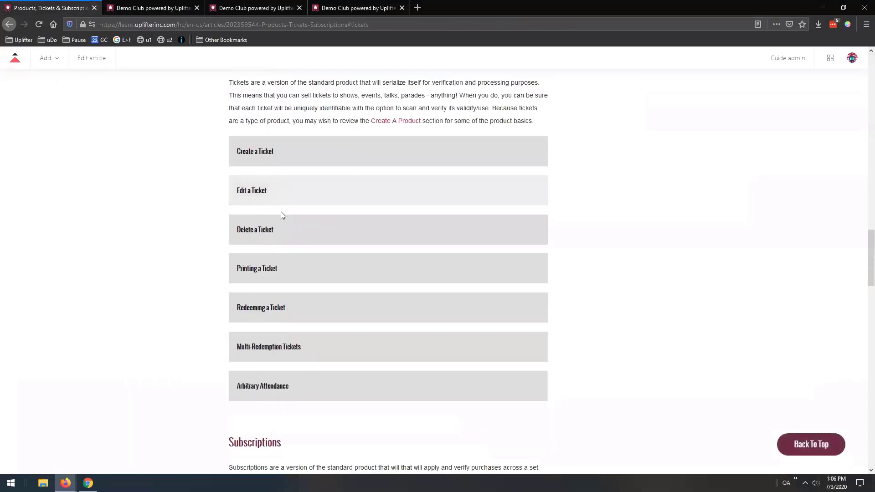
pyautogui.click(268, 157)
pyautogui.scroll(-8, 266, 157)
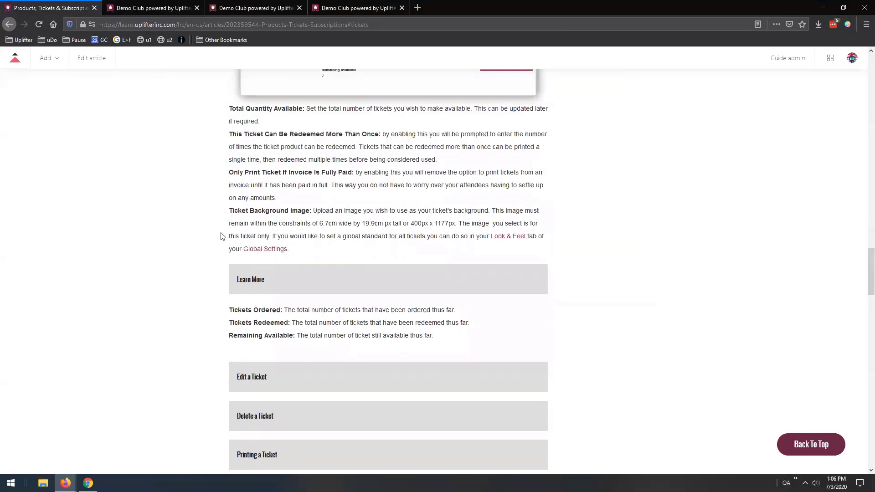
# Read the recommended ticket background image sizes, then go back to the Demo Club product
pyautogui.moveTo(251, 210); pyautogui.dragTo(311, 211)
pyautogui.click(288, 280)
pyautogui.scroll(-8, 257, 262)
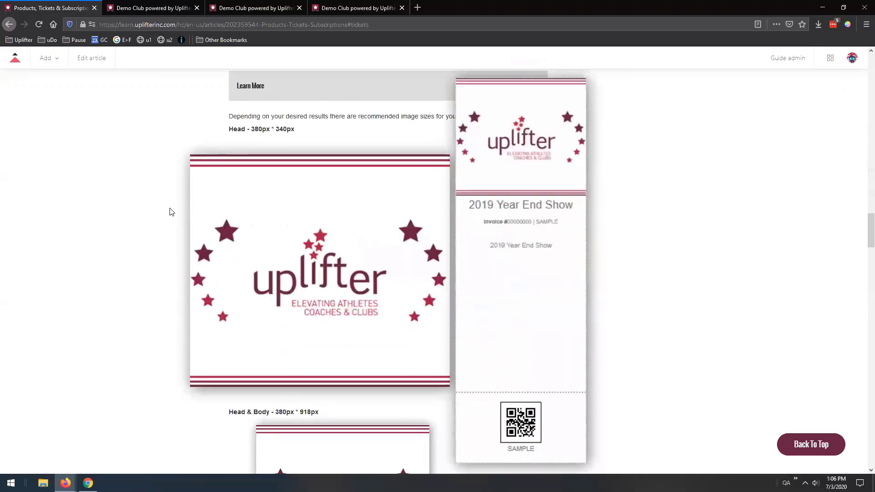
pyautogui.scroll(-5, 122, 193)
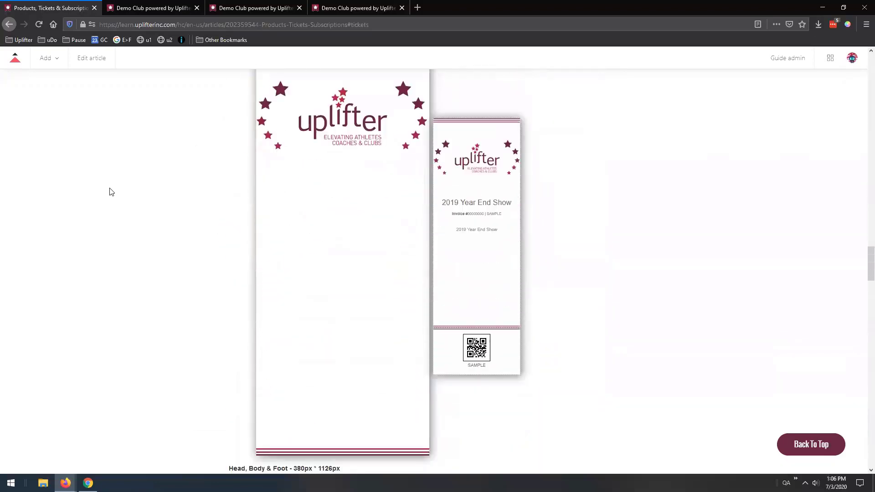
pyautogui.scroll(-6, 110, 192)
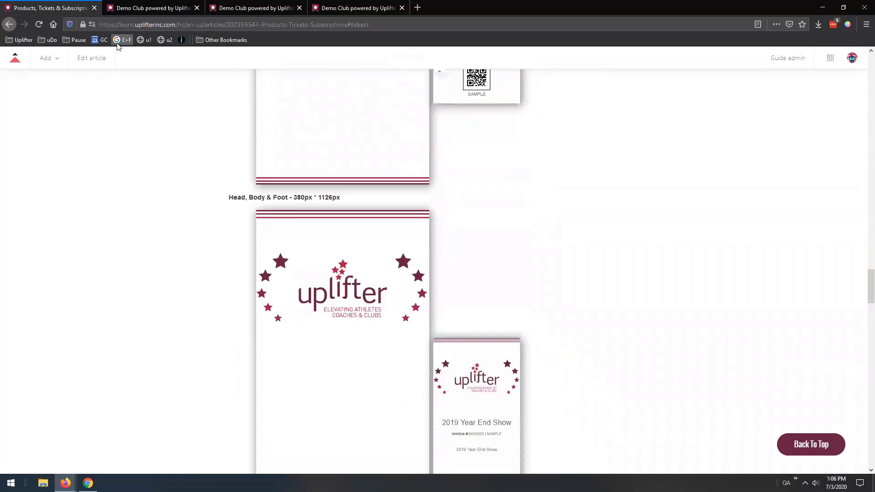
pyautogui.click(187, 8)
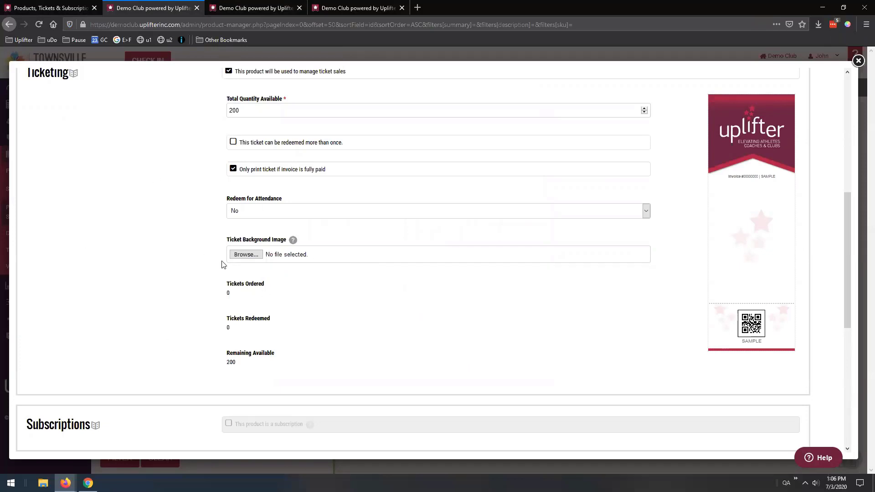
# Close the Year End Show product form and confirm discarding it unsaved
pyautogui.scroll(-4, 188, 228)
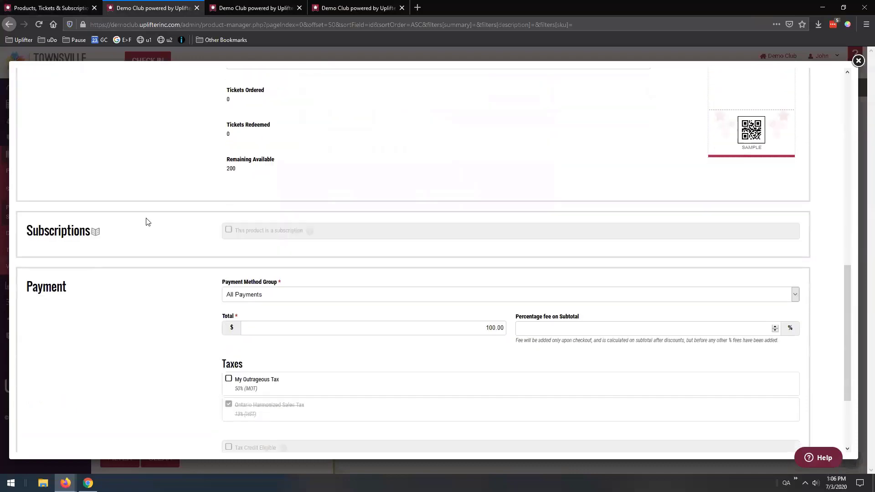
pyautogui.scroll(-3, 147, 222)
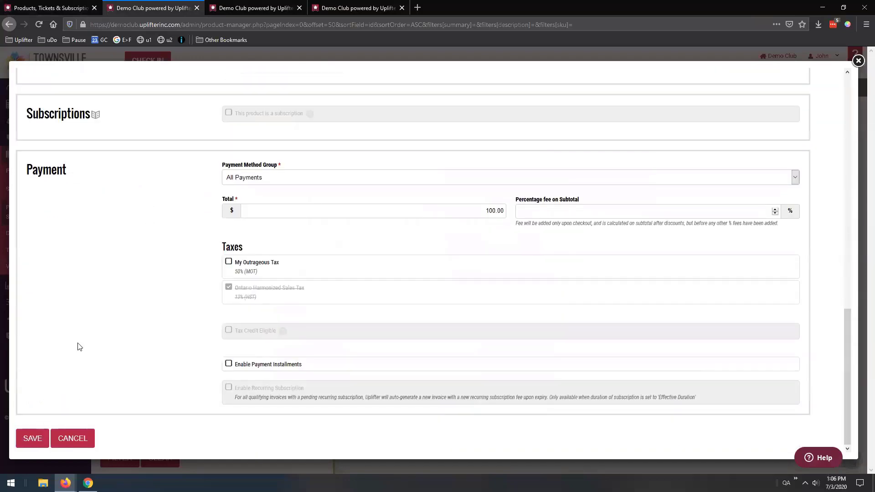
pyautogui.scroll(8, 127, 260)
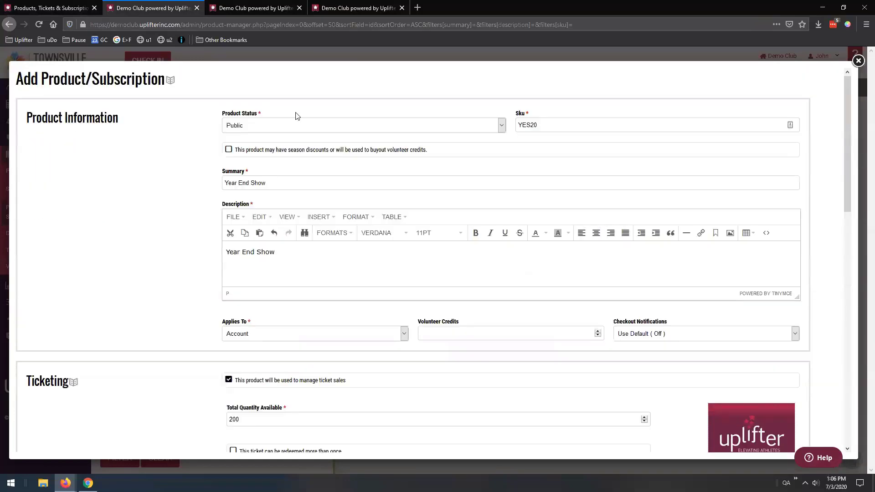
pyautogui.click(859, 60)
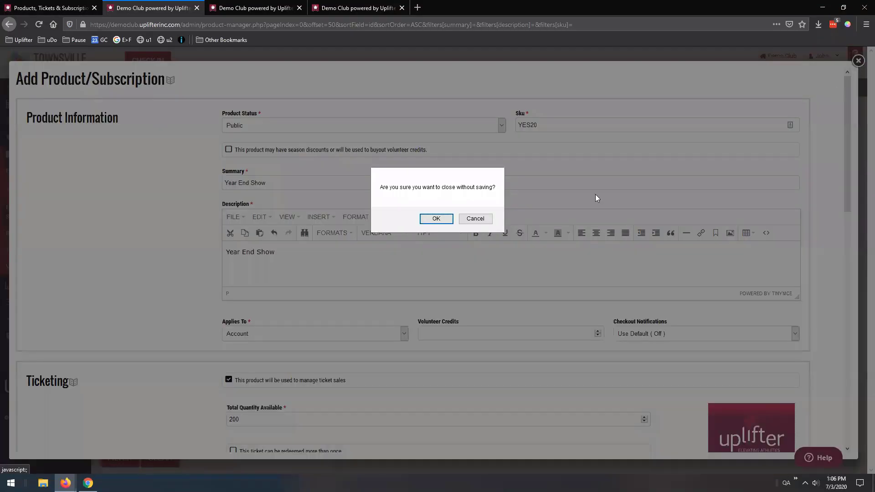
pyautogui.click(444, 219)
pyautogui.scroll(-6, 317, 259)
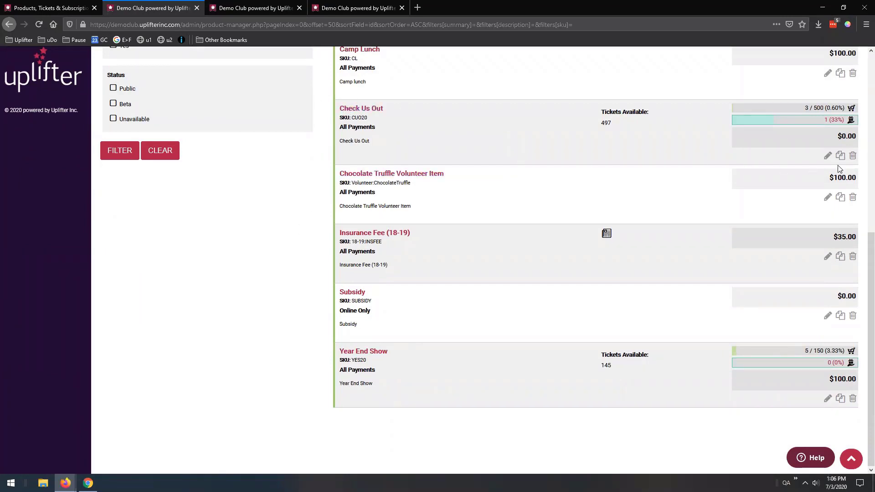
pyautogui.middleClick(828, 155)
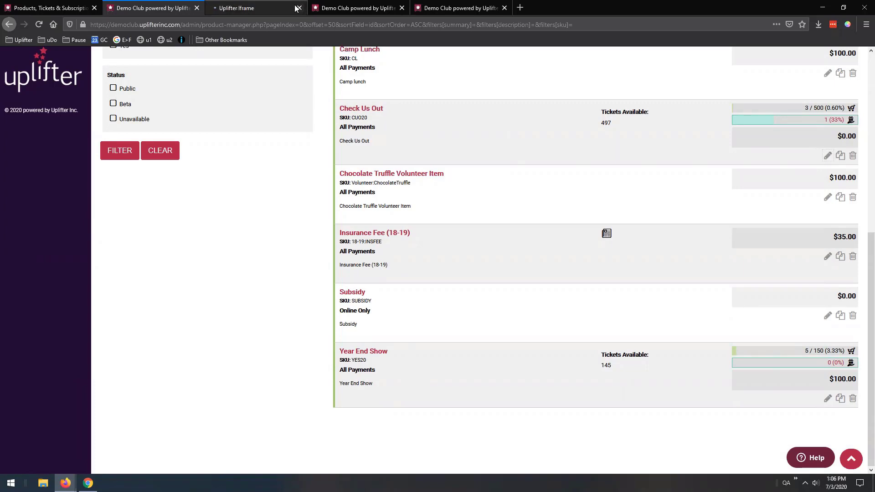
pyautogui.click(268, 8)
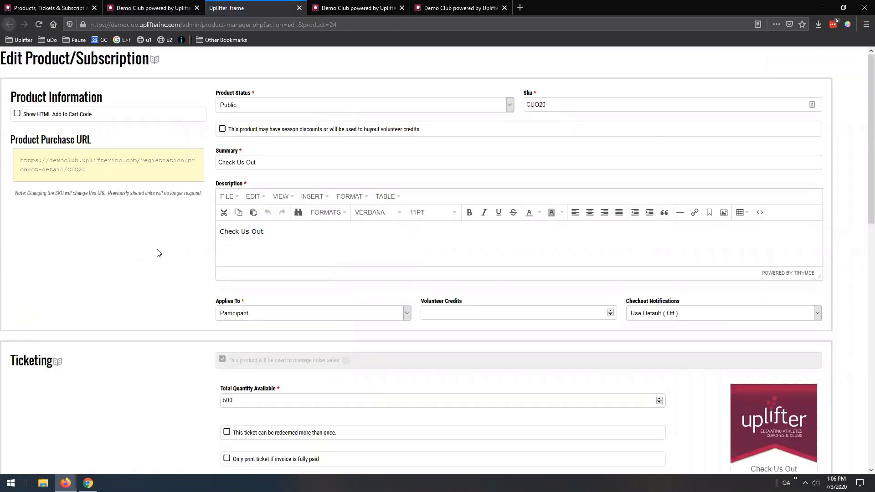
pyautogui.scroll(-7, 319, 250)
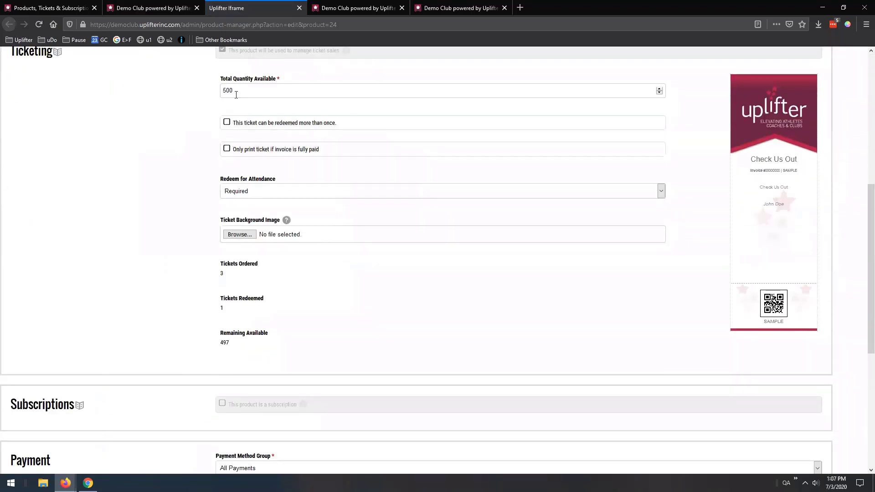
pyautogui.moveTo(235, 91); pyautogui.dragTo(190, 97)
pyautogui.click(299, 8)
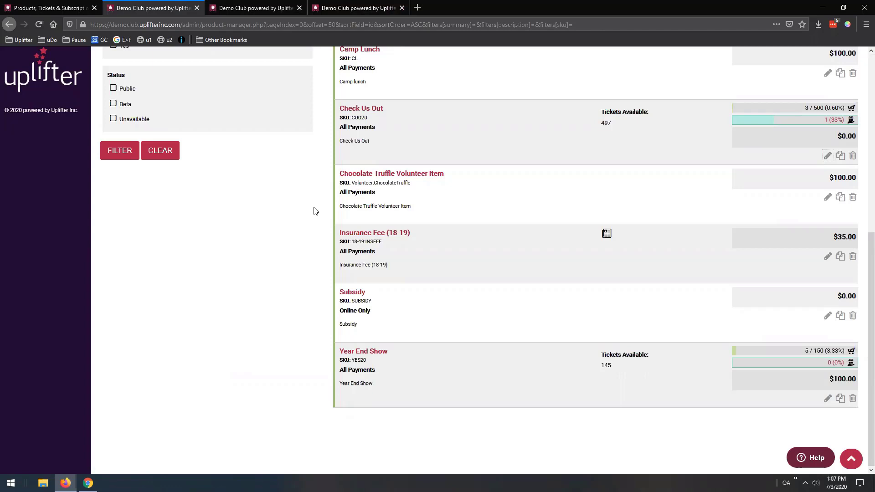
# Review the first Check Us Out ticket line on the invoice, then close the invoice
pyautogui.click(274, 8)
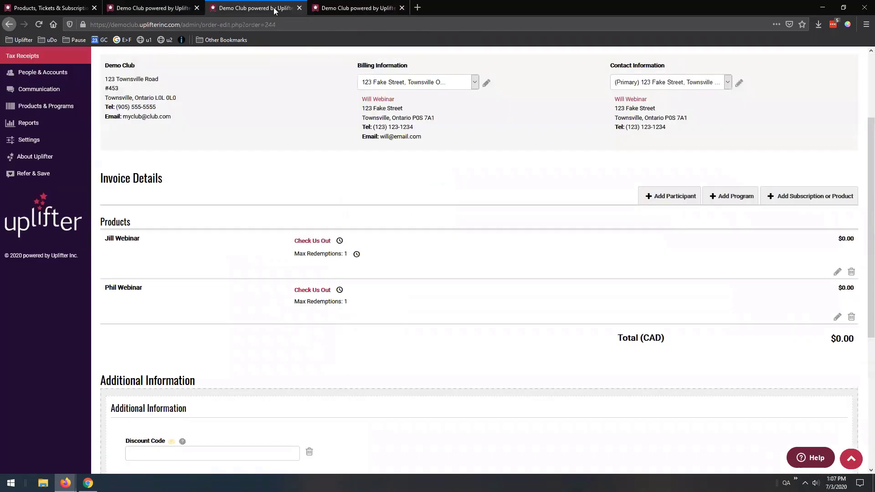
pyautogui.scroll(3, 336, 150)
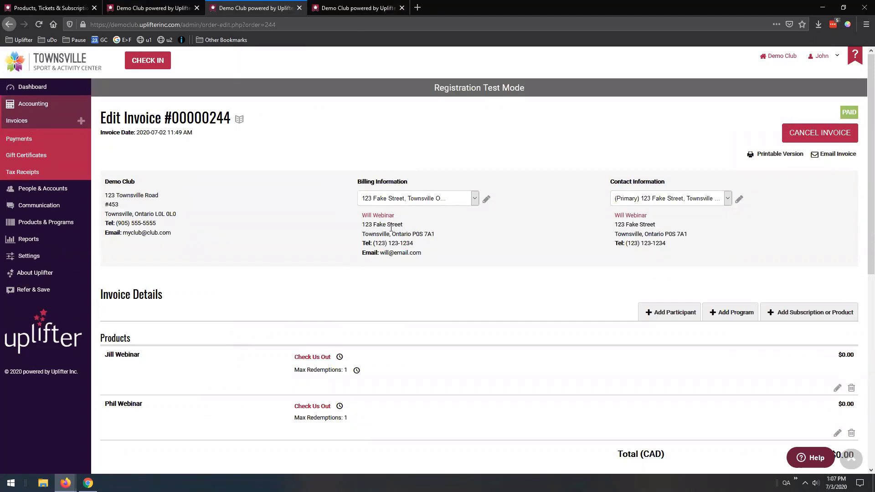
pyautogui.scroll(-3, 392, 228)
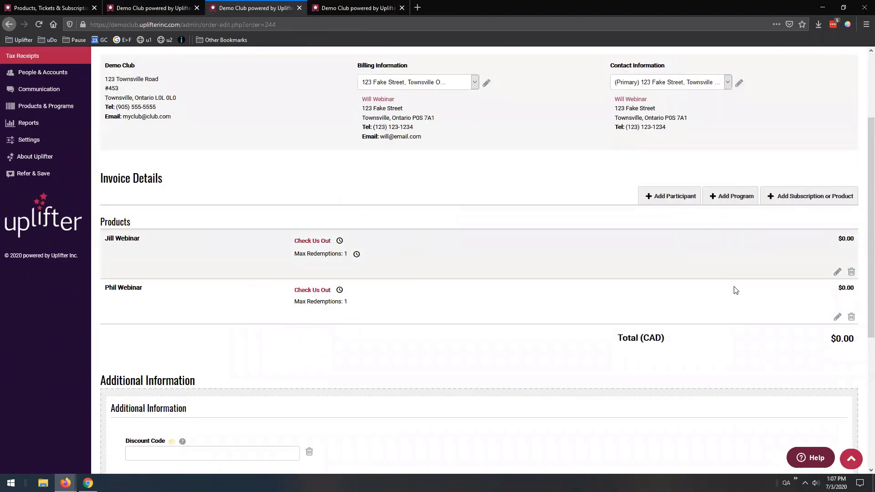
pyautogui.click(838, 272)
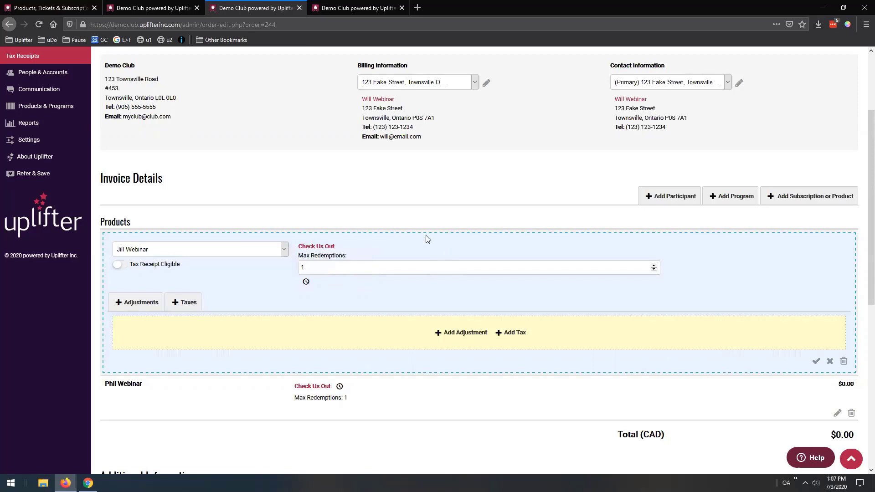
pyautogui.click(816, 361)
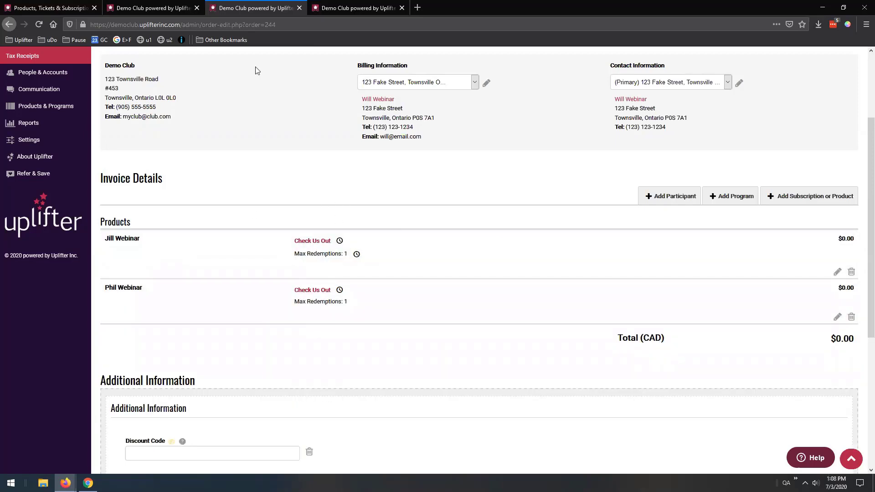
pyautogui.click(299, 8)
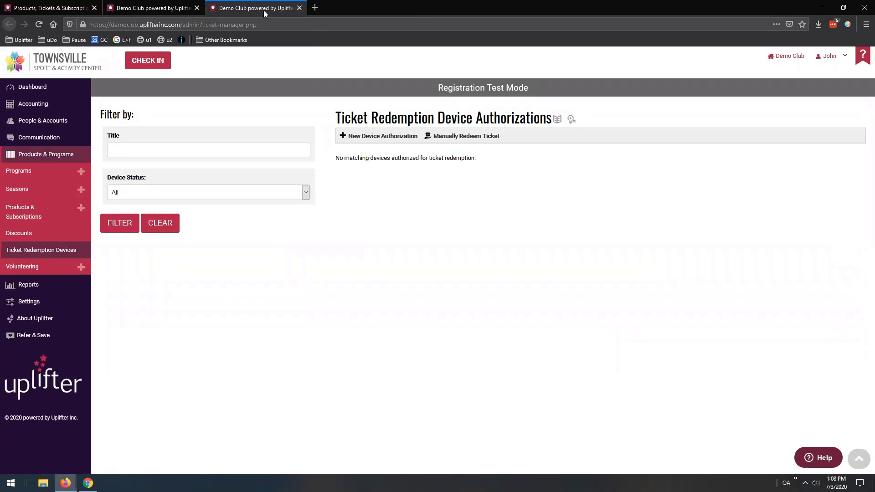
# Open the Check Us Out Purchased Tickets list from its redemptions bar in Products
pyautogui.click(165, 6)
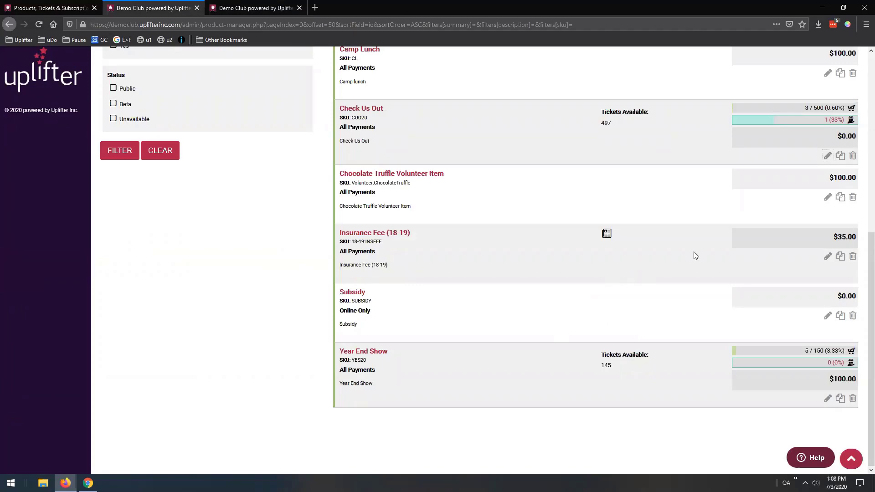
pyautogui.scroll(3, 572, 180)
pyautogui.scroll(-3, 374, 292)
pyautogui.click(800, 121)
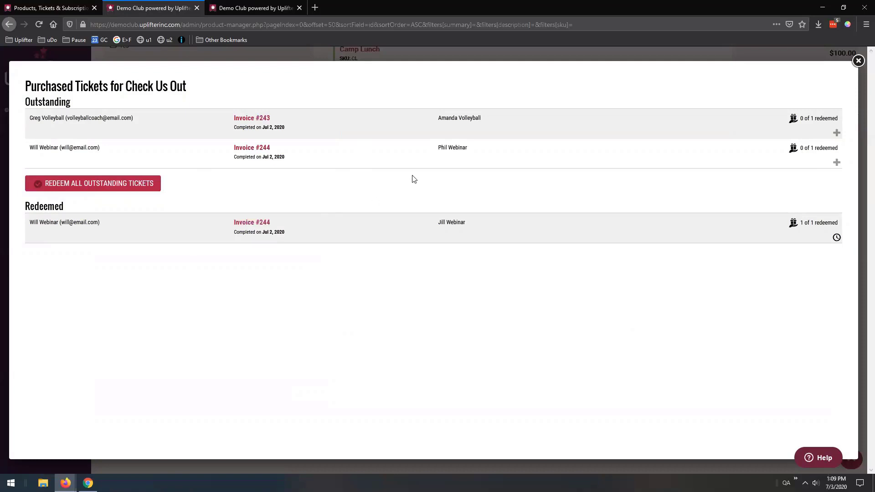
# Close the Check Us Out purchased tickets list, reopen it to recheck, then close it again
pyautogui.click(859, 61)
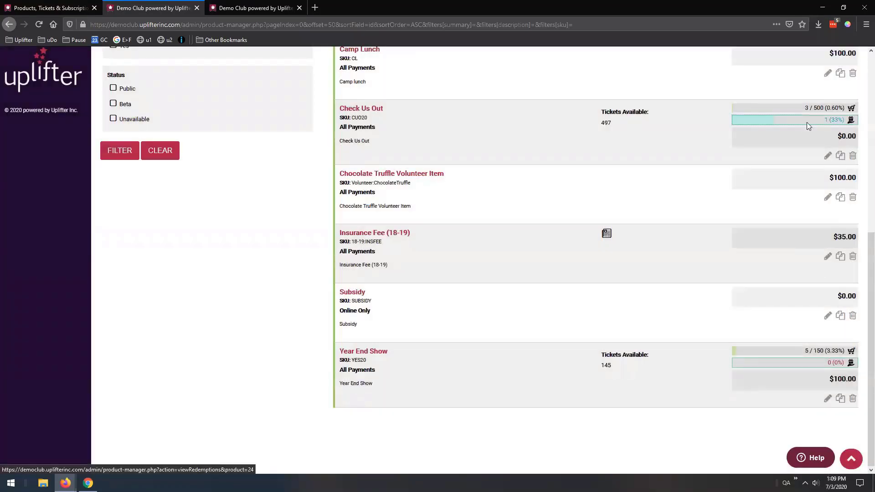
pyautogui.click(808, 123)
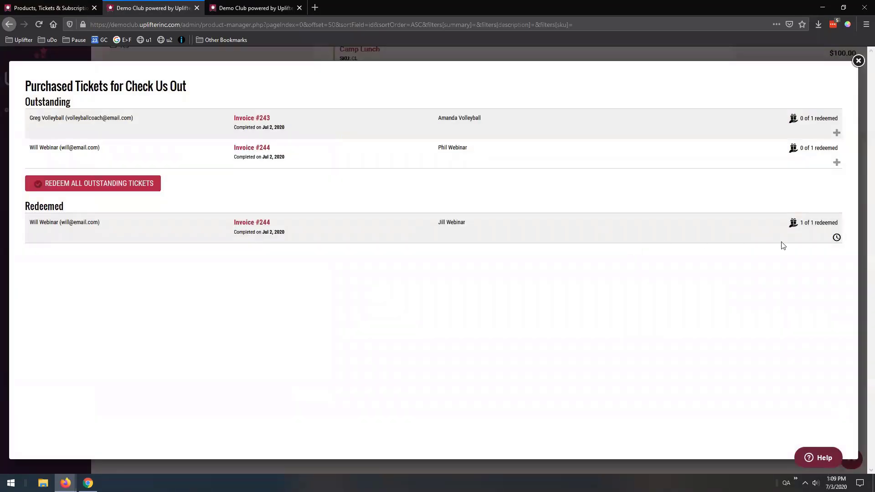
pyautogui.moveTo(837, 238)
pyautogui.click(858, 61)
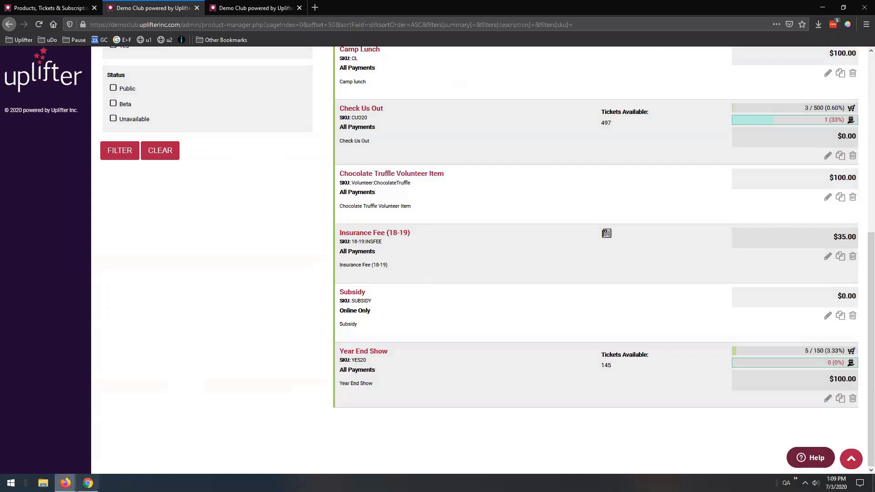
# From the customer's account Tickets table, open the first Year End Show ticket for printing
pyautogui.moveTo(65, 482)
pyautogui.click(137, 447)
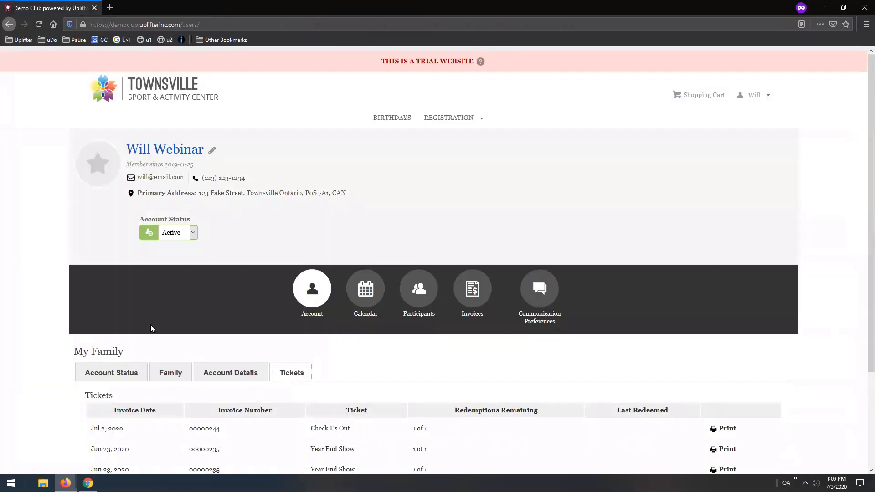
pyautogui.scroll(-3, 125, 331)
pyautogui.scroll(3, 274, 183)
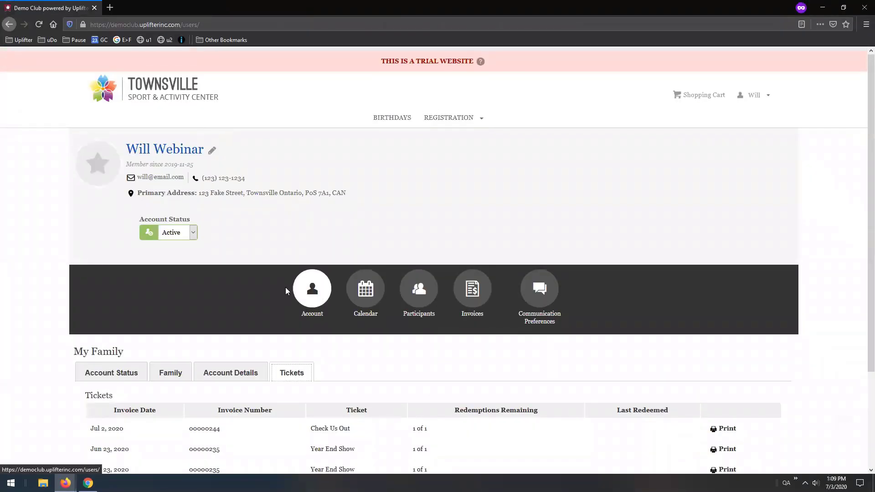
pyautogui.scroll(-3, 286, 287)
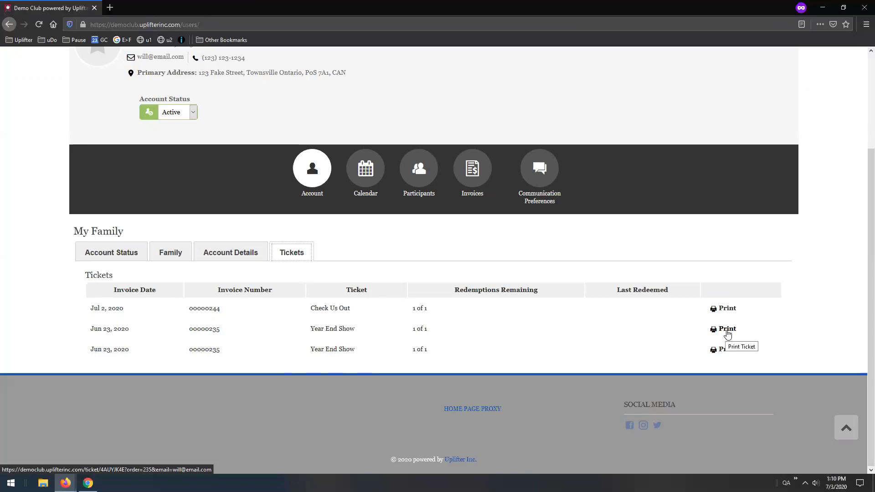
pyautogui.scroll(3, 727, 334)
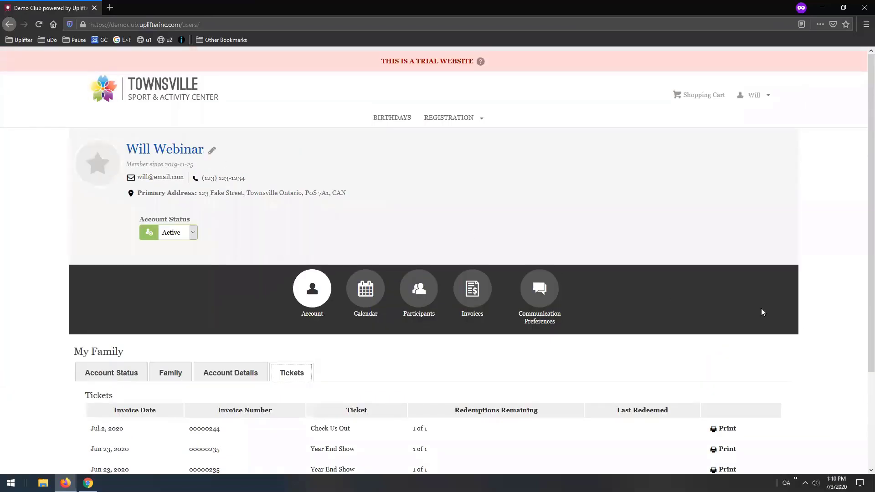
pyautogui.scroll(-3, 798, 321)
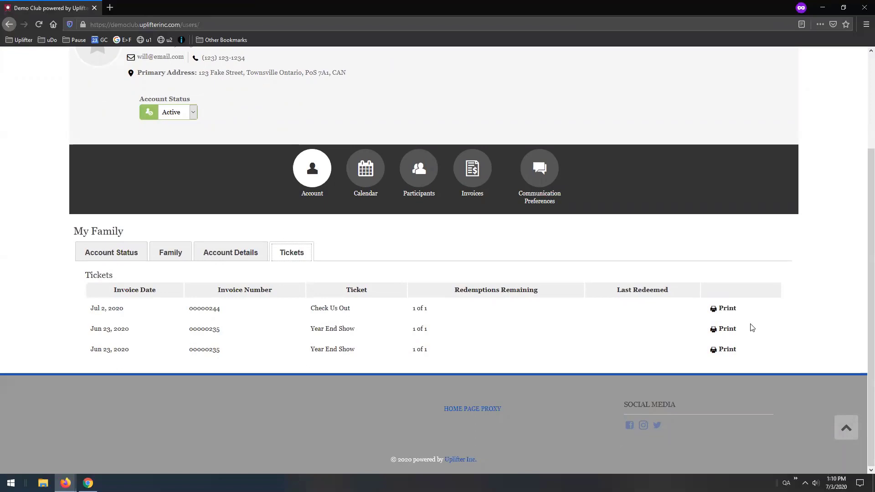
pyautogui.click(732, 330)
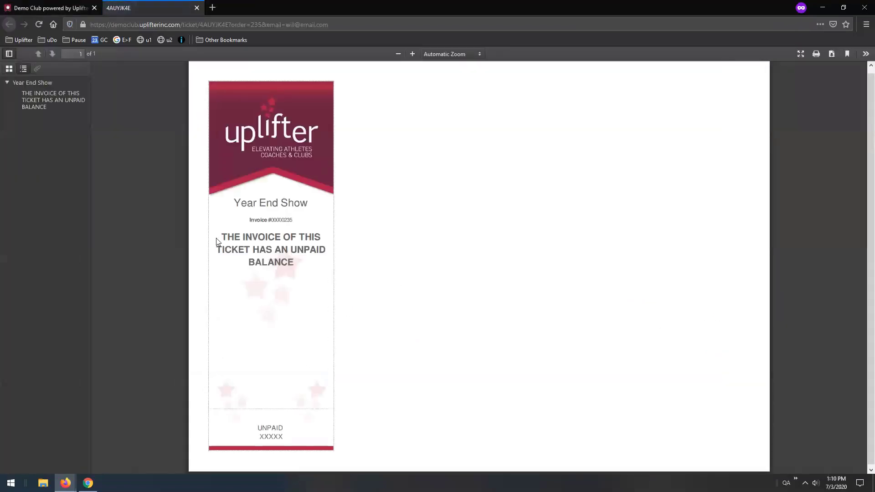
# Highlight the ticket's unpaid invoice balance notice, then close the ticket tab and private window
pyautogui.moveTo(217, 241); pyautogui.dragTo(309, 279)
pyautogui.click(350, 275)
pyautogui.moveTo(313, 270); pyautogui.dragTo(235, 201)
pyautogui.click(414, 264)
pyautogui.click(197, 7)
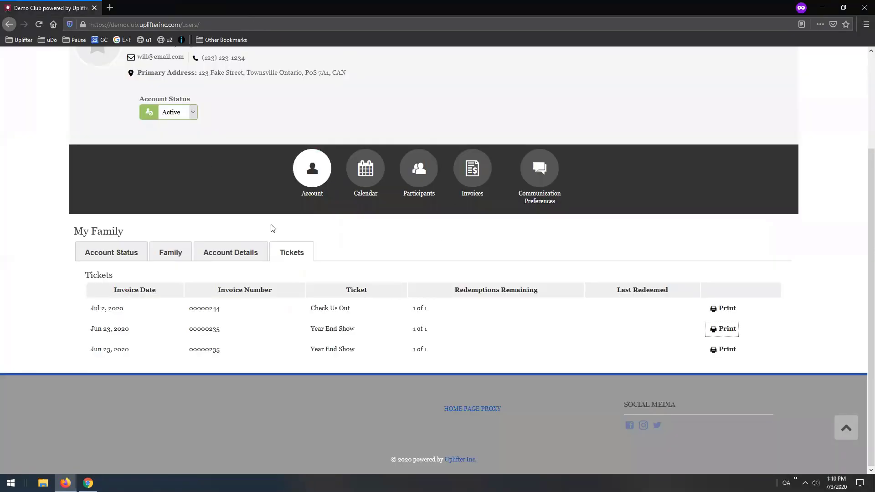
pyautogui.click(861, 9)
# On the other account's Tickets page, open the second Year End Show ticket for printing
pyautogui.click(89, 483)
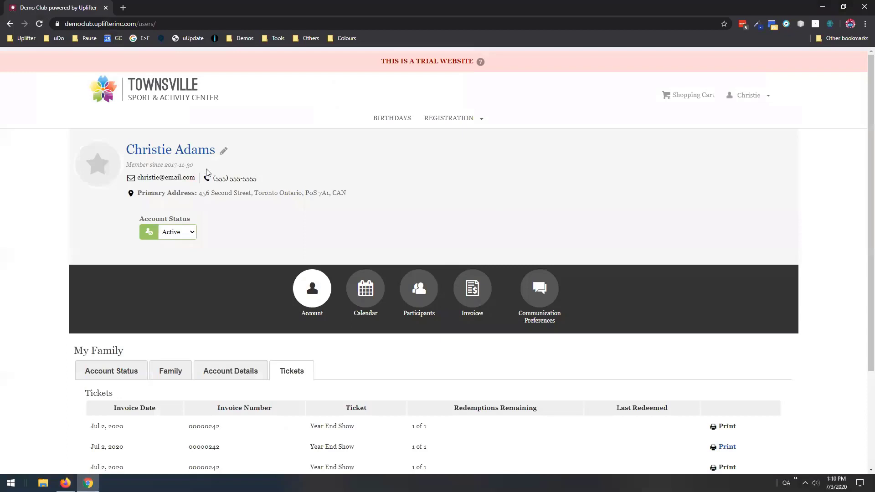
pyautogui.scroll(-3, 387, 159)
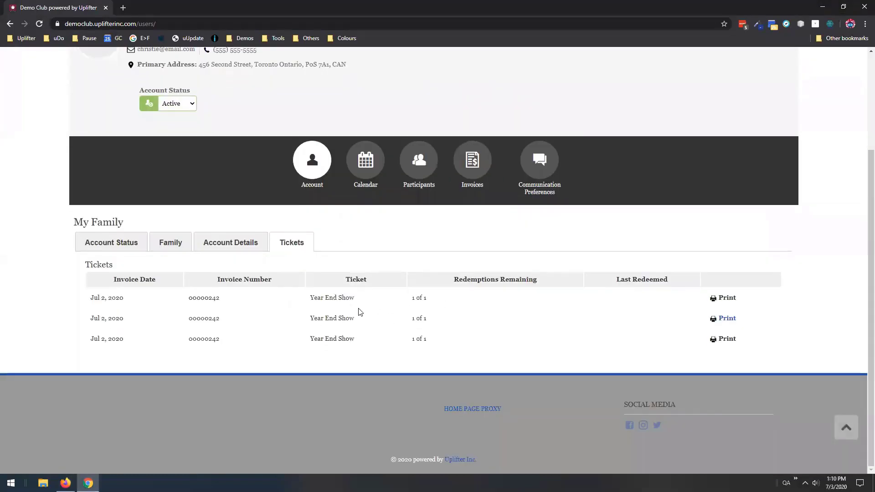
pyautogui.click(726, 319)
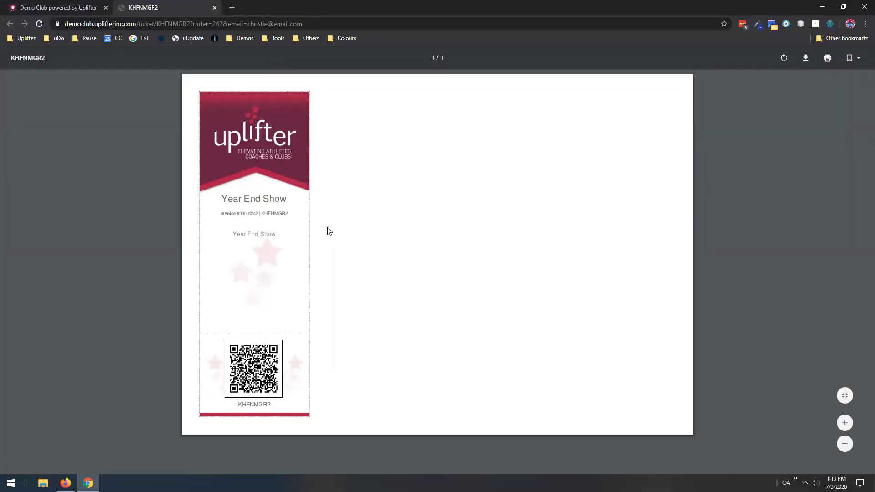
# Highlight the Year End Show titles and the ticket code on the invoice line and under the QR code
pyautogui.moveTo(230, 200); pyautogui.dragTo(280, 199)
pyautogui.moveTo(235, 234); pyautogui.dragTo(254, 215)
pyautogui.moveTo(261, 213); pyautogui.dragTo(287, 213)
pyautogui.moveTo(238, 405); pyautogui.dragTo(276, 406)
pyautogui.moveTo(262, 214); pyautogui.dragTo(289, 214)
pyautogui.moveTo(238, 405); pyautogui.dragTo(256, 403)
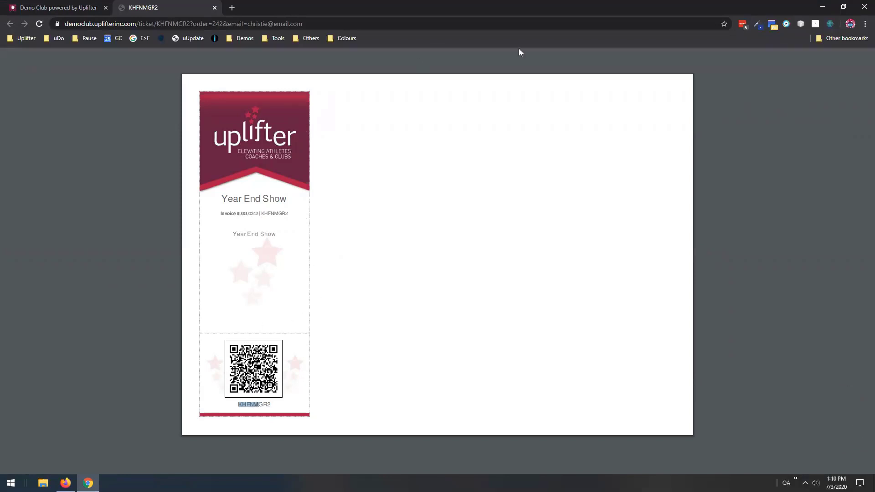
# Close the printed ticket window, review the Products list, and go to the redemption devices tab
pyautogui.click(865, 8)
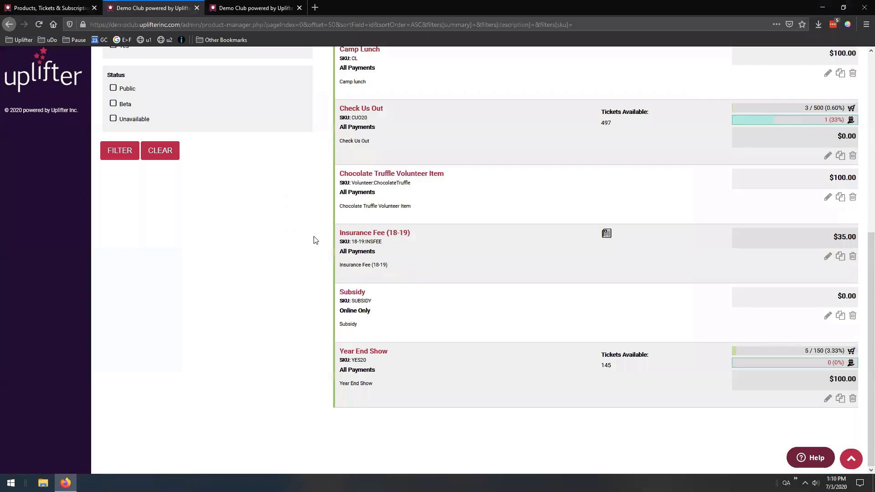
pyautogui.scroll(5, 313, 239)
pyautogui.scroll(2, 309, 241)
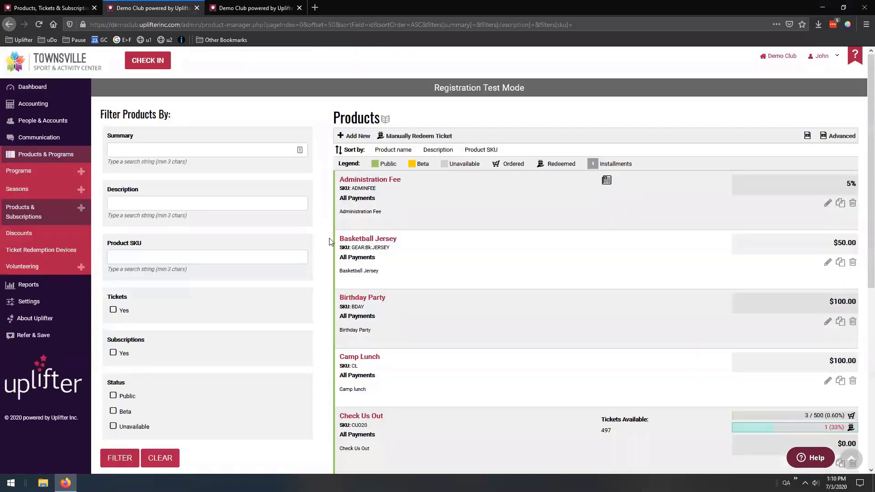
pyautogui.scroll(-7, 325, 253)
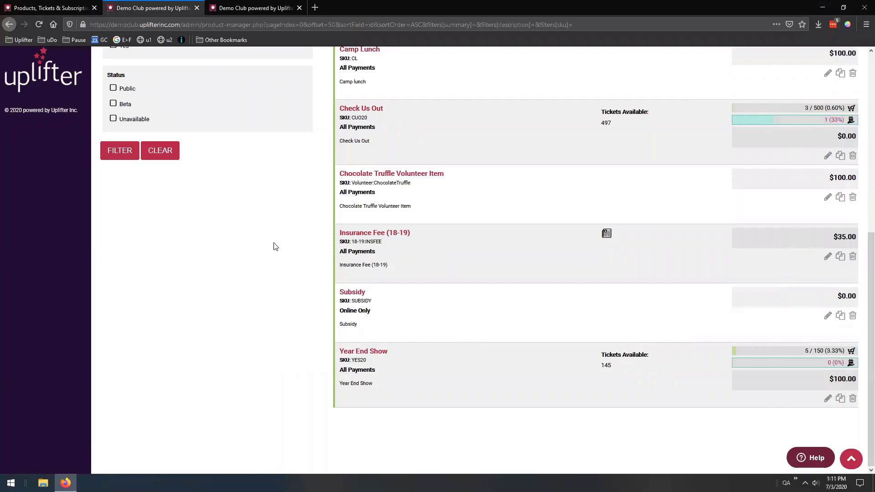
pyautogui.scroll(7, 277, 244)
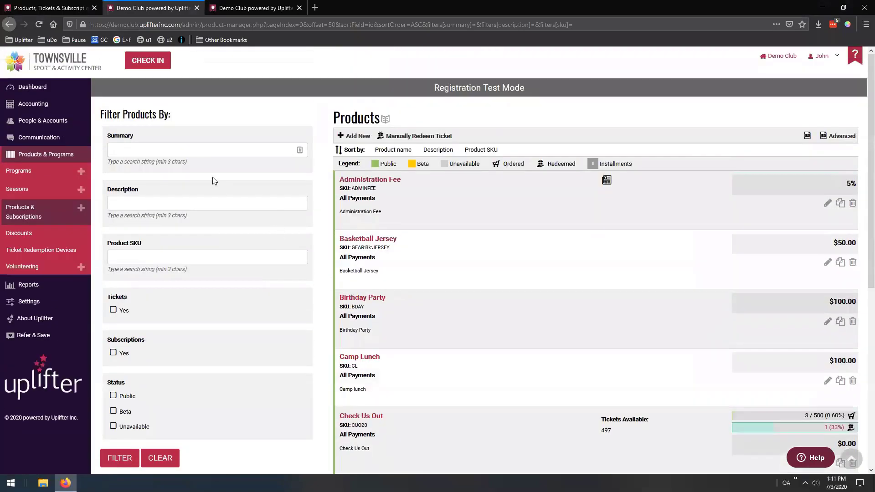
pyautogui.click(237, 8)
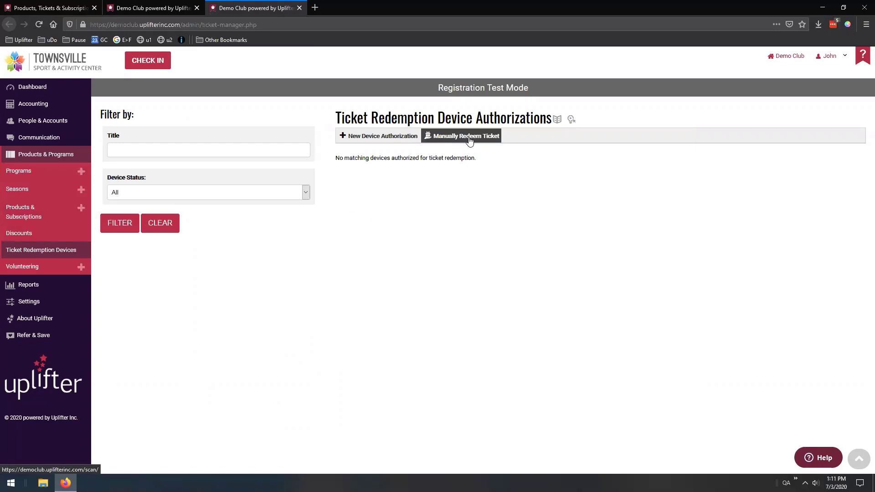
# Open Accounting > Invoices in a new tab, then the Manually Redeem Ticket page
pyautogui.click(146, 6)
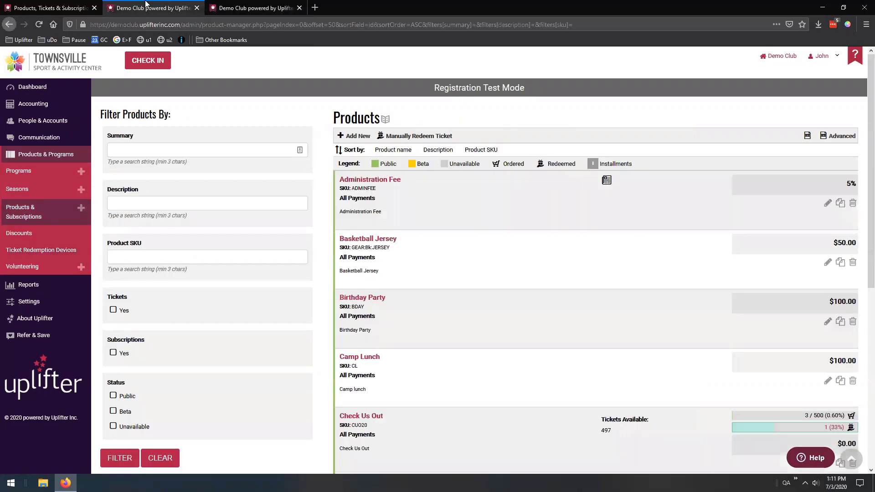
pyautogui.moveTo(45, 104)
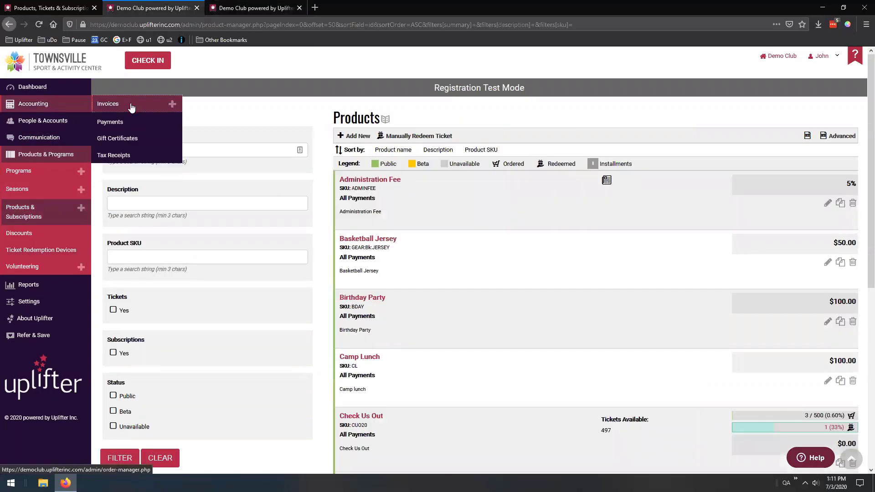
pyautogui.keyDown('ctrl'); pyautogui.click(132, 107); pyautogui.keyUp('ctrl')
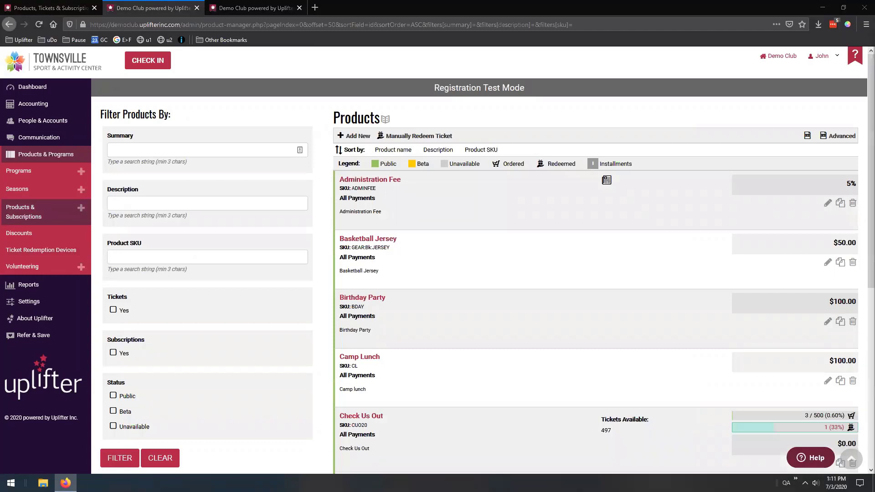
pyautogui.click(268, 6)
pyautogui.click(459, 142)
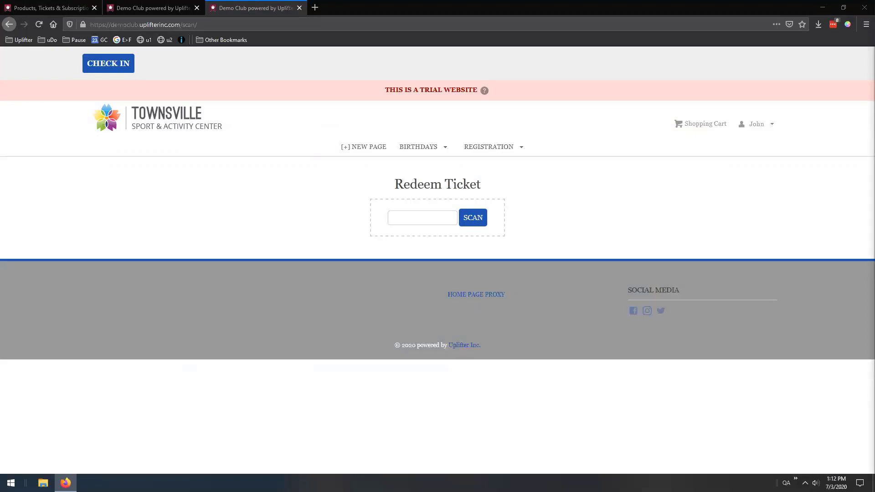
# Copy the Check Us Out ticket code from its PDF into Redeem Ticket and scan it
pyautogui.moveTo(697, 55); pyautogui.dragTo(639, 2)
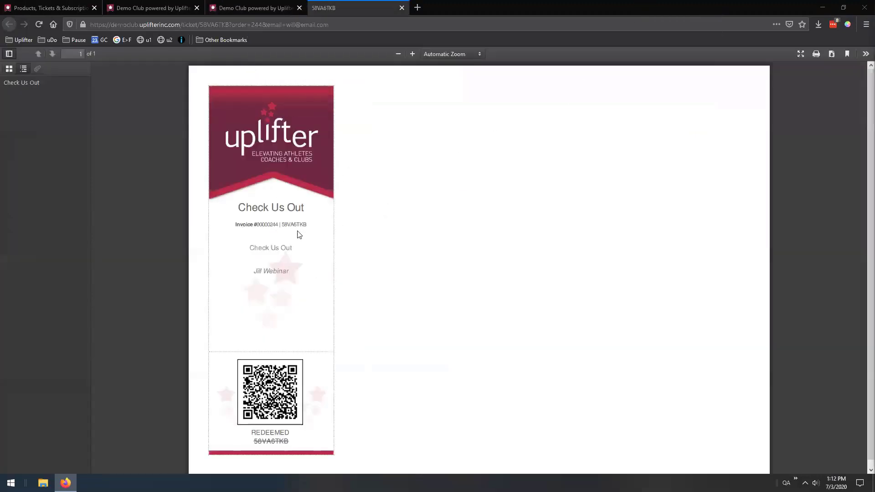
pyautogui.moveTo(283, 224); pyautogui.dragTo(307, 225)
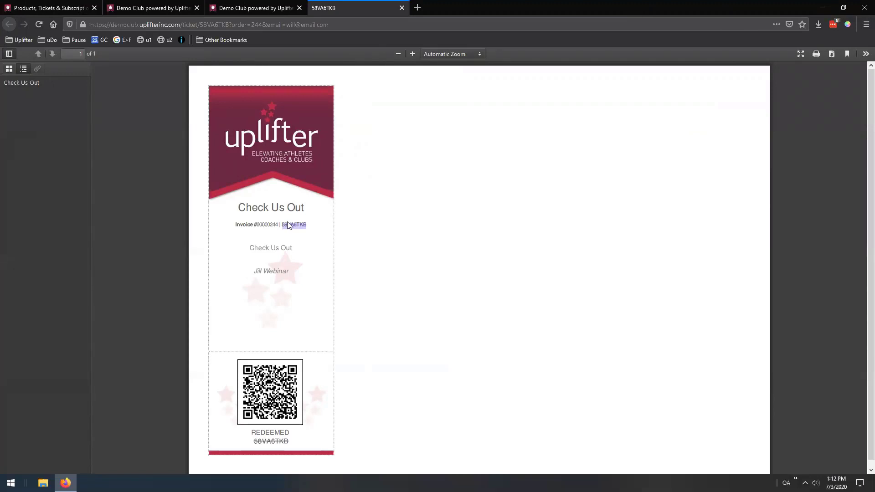
pyautogui.hotkey('ctrl', 'c')
pyautogui.click(253, 8)
pyautogui.hotkey('ctrl', 'v')
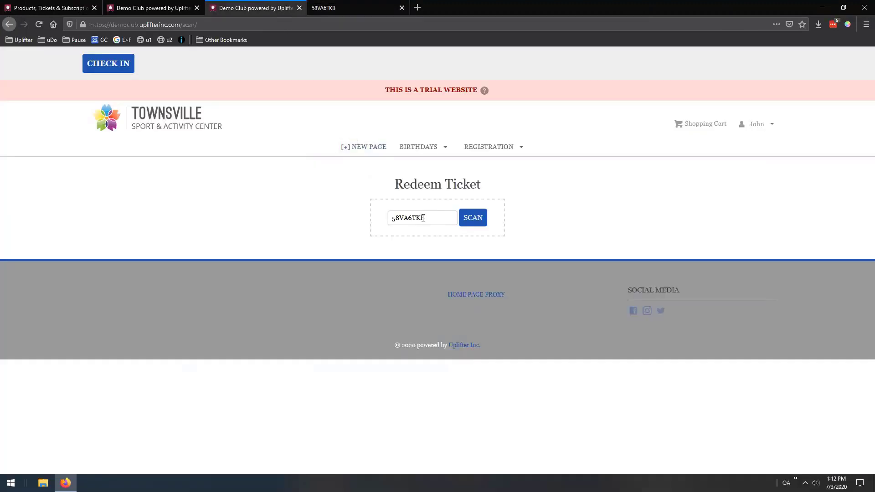
pyautogui.click(465, 222)
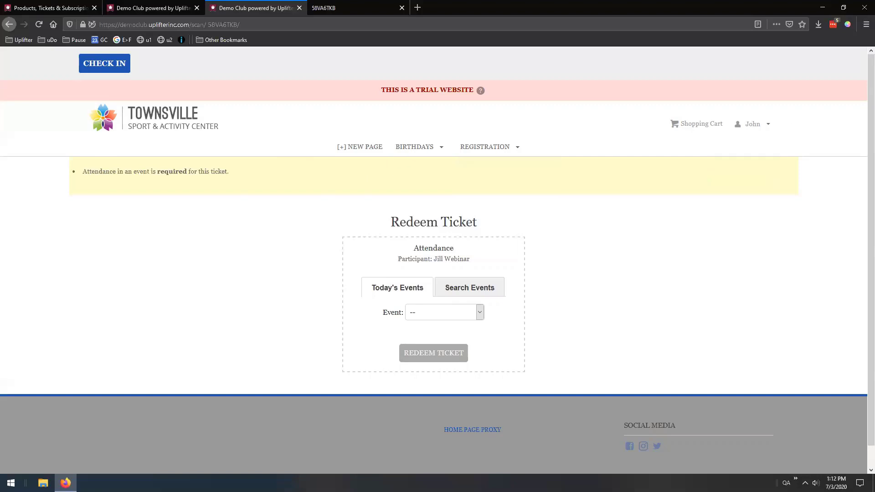
pyautogui.moveTo(874, 68); pyautogui.dragTo(579, 6)
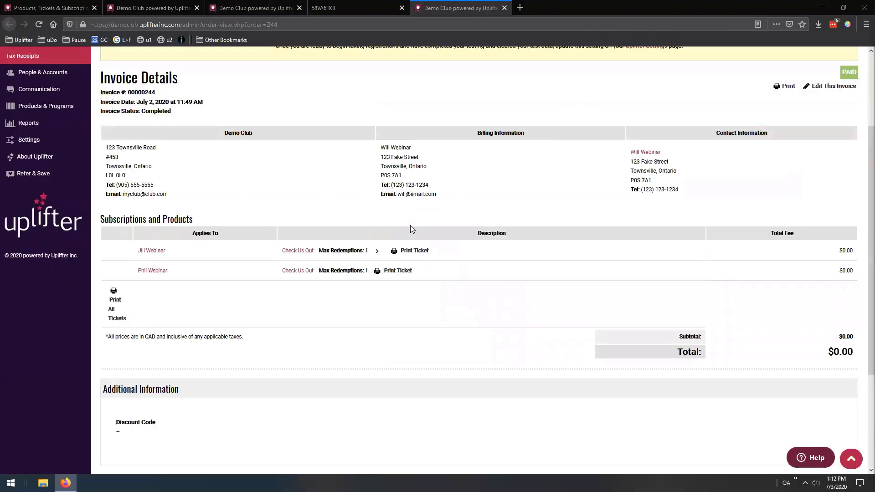
# Review the Check Us Out invoice, then close it and the ticket PDF tab
pyautogui.scroll(1, 420, 222)
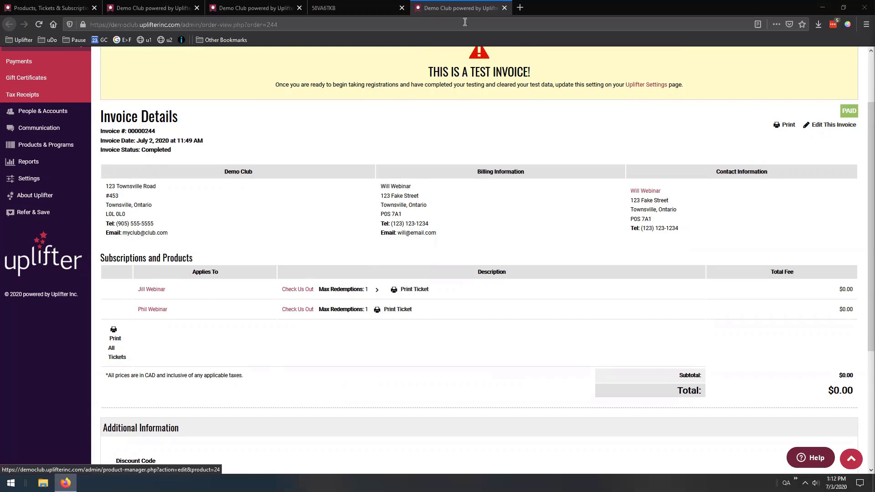
pyautogui.hotkey('ctrl', 'w')
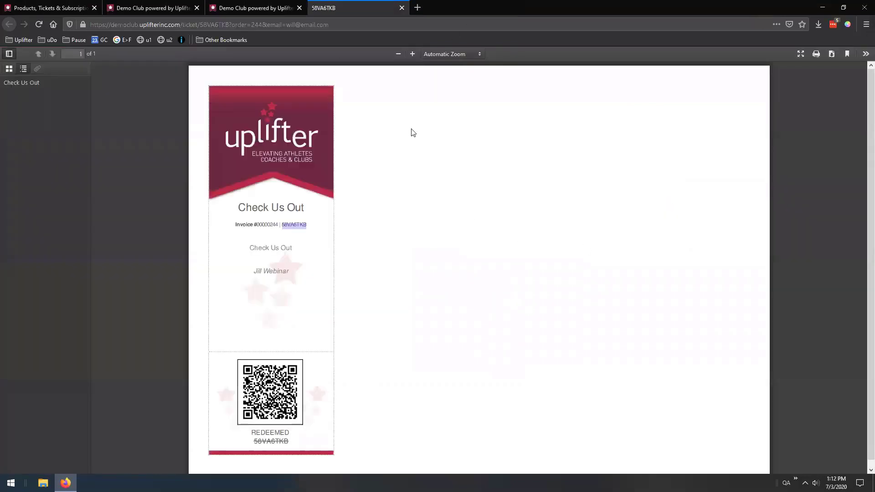
pyautogui.click(254, 8)
pyautogui.click(402, 8)
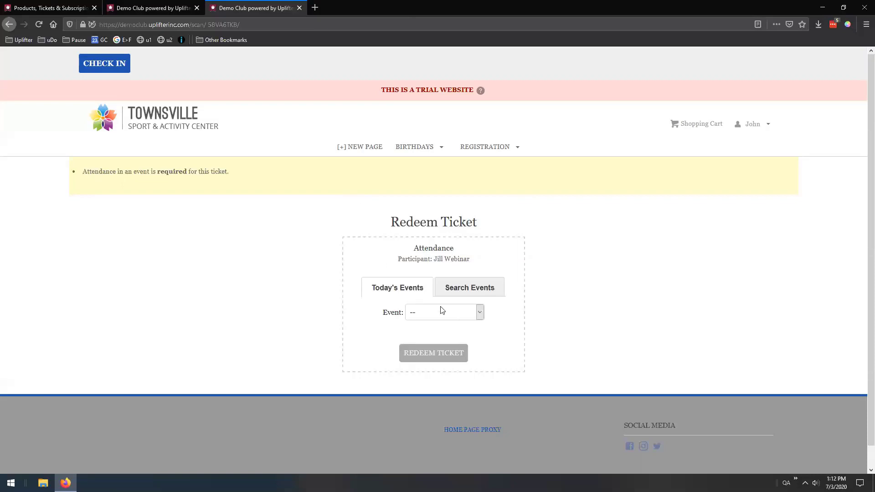
# Try today's 9:00 AM - 5:00 PM Basketball Camp event, then clear that choice
pyautogui.click(475, 312)
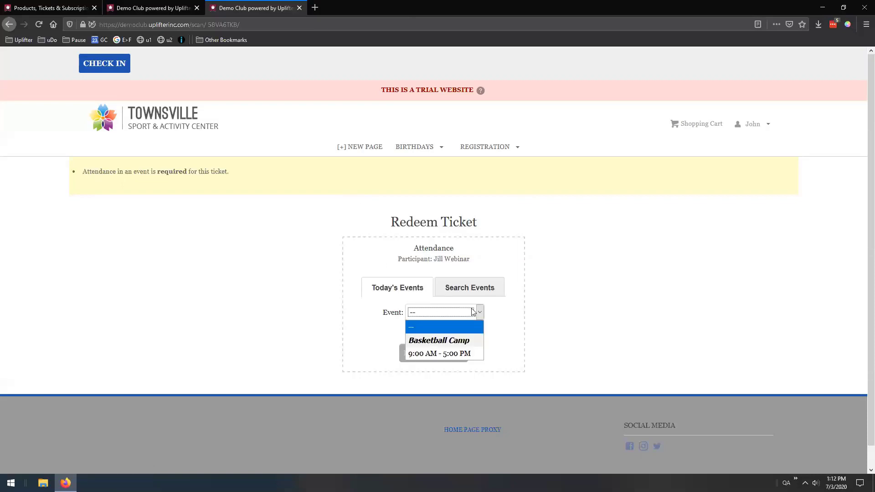
pyautogui.click(444, 354)
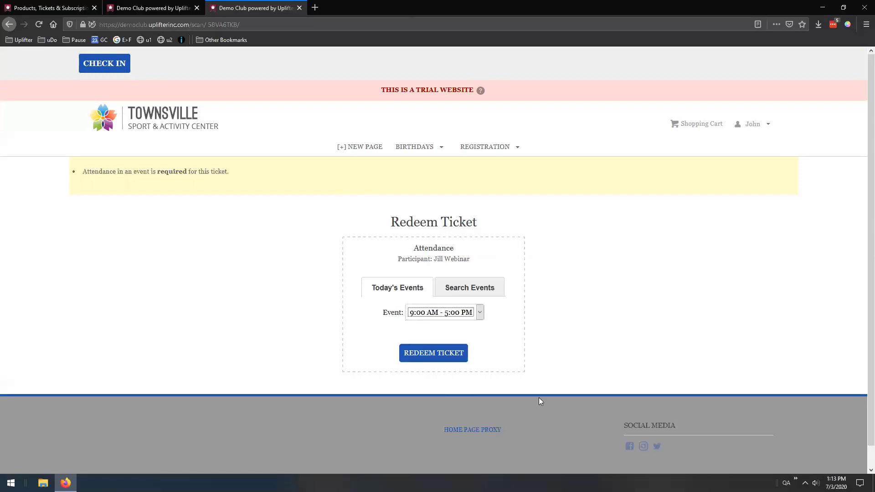
pyautogui.click(462, 313)
pyautogui.click(447, 324)
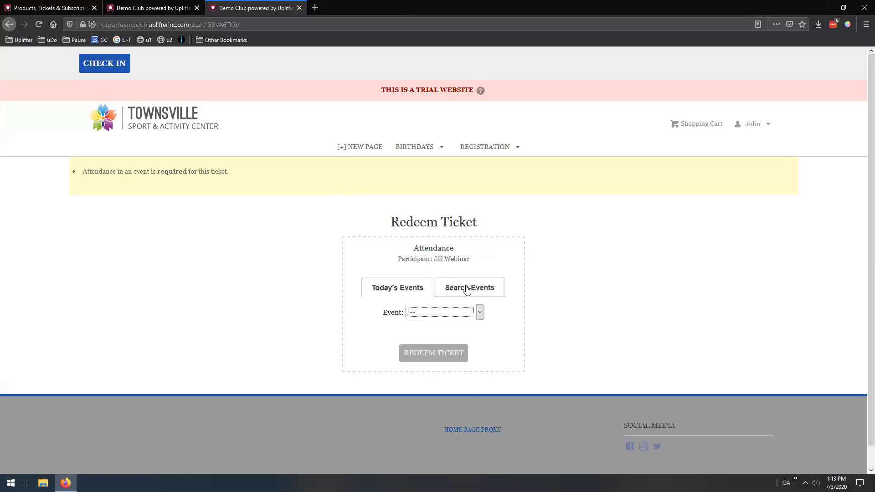
# Search events for Basketball Wednesdays (Adult - Competitive), pick September 2, 2020, and close the redeem tab
pyautogui.click(451, 289)
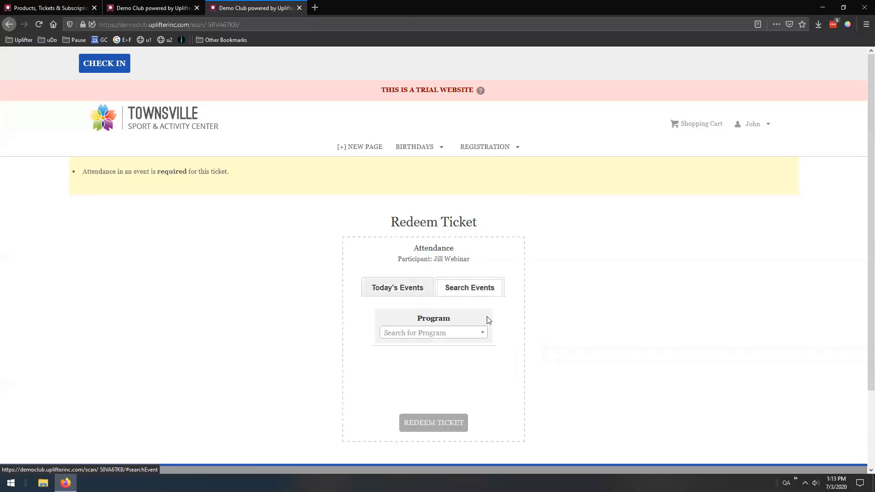
pyautogui.click(481, 333)
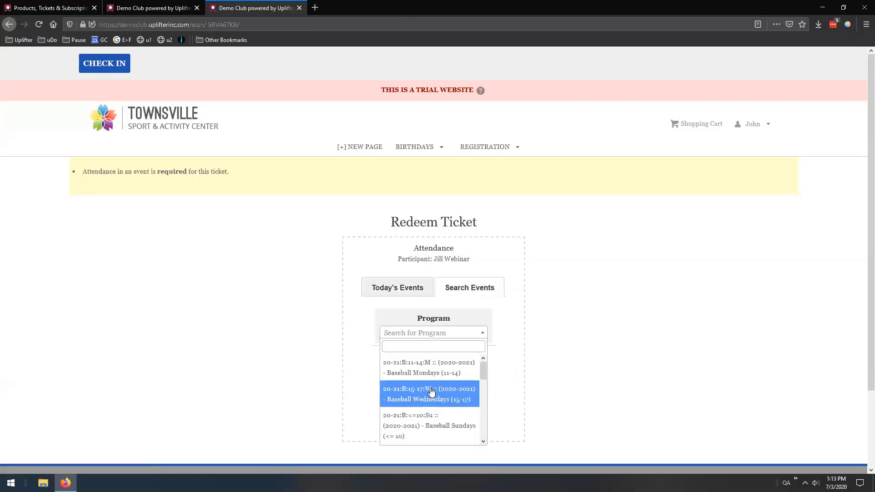
pyautogui.scroll(-3, 432, 392)
pyautogui.click(446, 390)
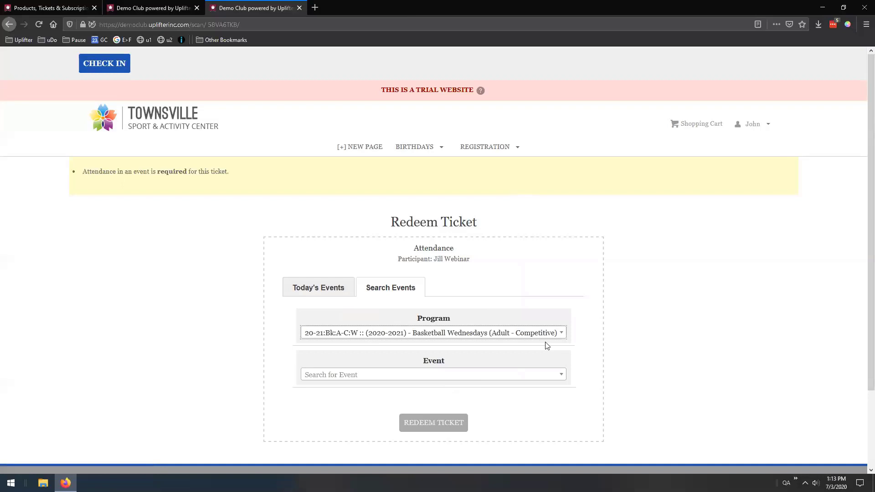
pyautogui.click(444, 381)
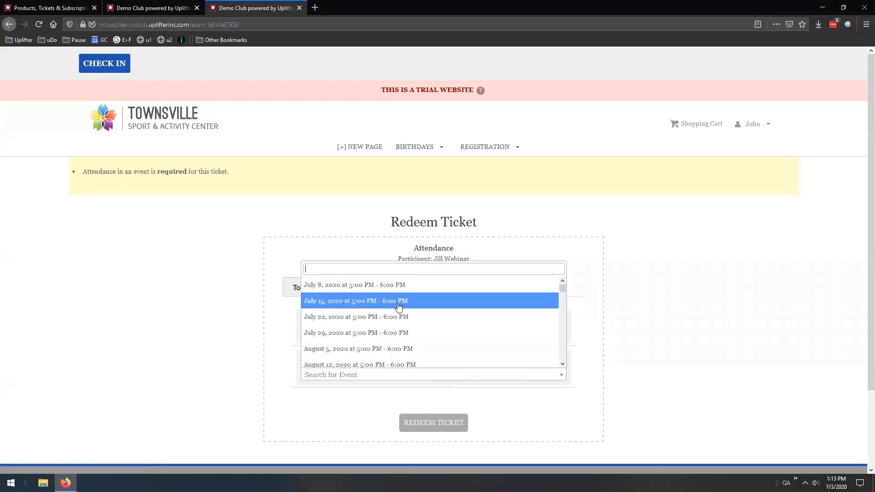
pyautogui.scroll(-3, 396, 324)
pyautogui.click(394, 341)
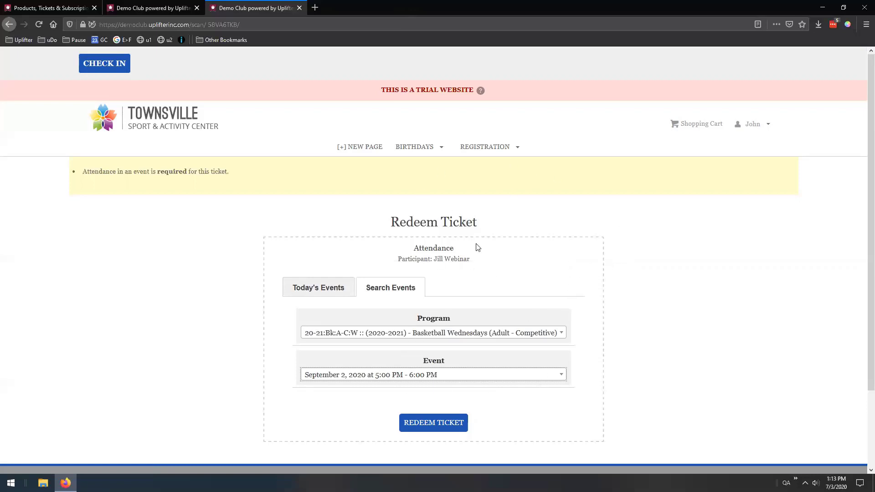
pyautogui.click(299, 8)
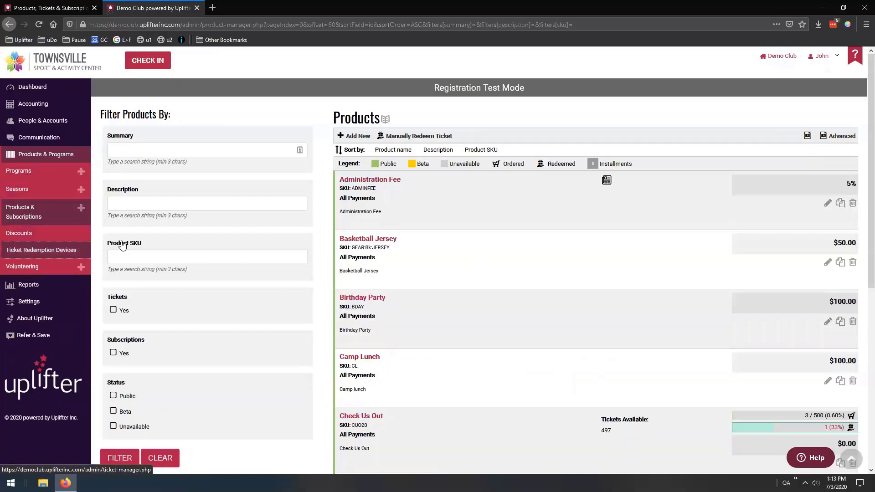
# Go to Ticket Redemption Devices in the Products & Programs sidebar
pyautogui.click(41, 250)
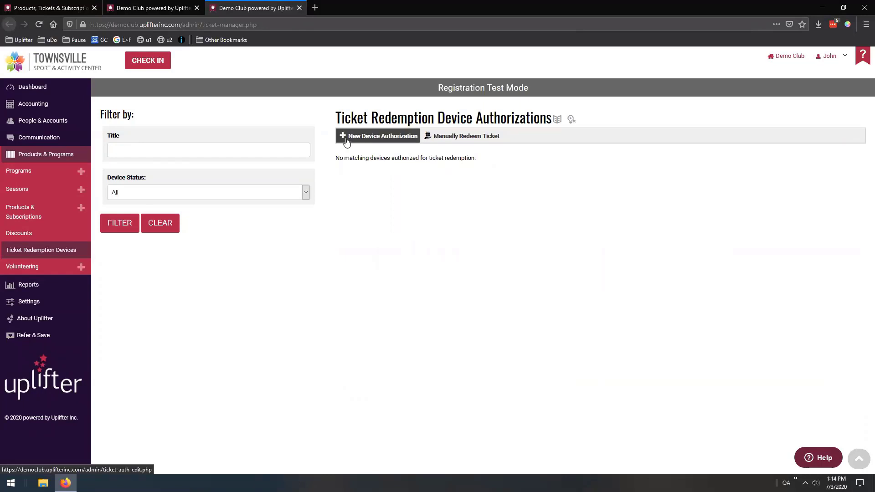
# Fill a new device authorization: 'Year End Show Devices', July 3–6, 2020, YES20::Year End Show tickets
pyautogui.click(383, 137)
pyautogui.click(245, 145)
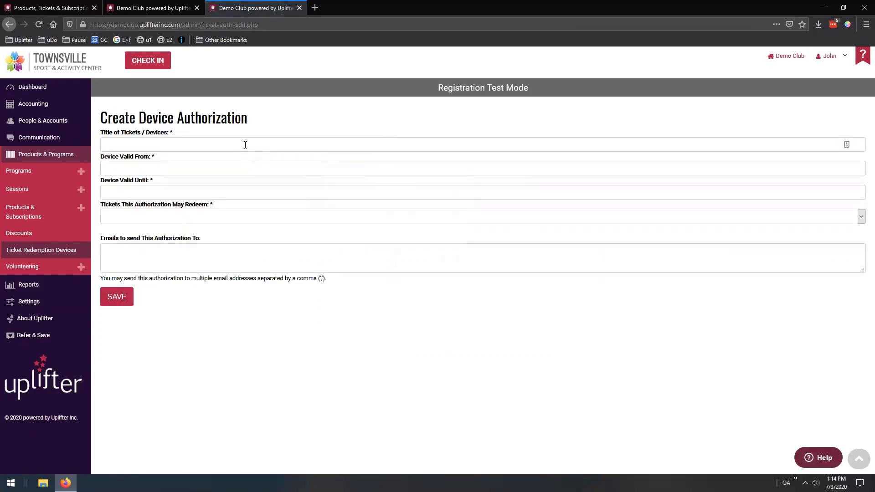
pyautogui.write('Year End Show Devices')
pyautogui.click(174, 169)
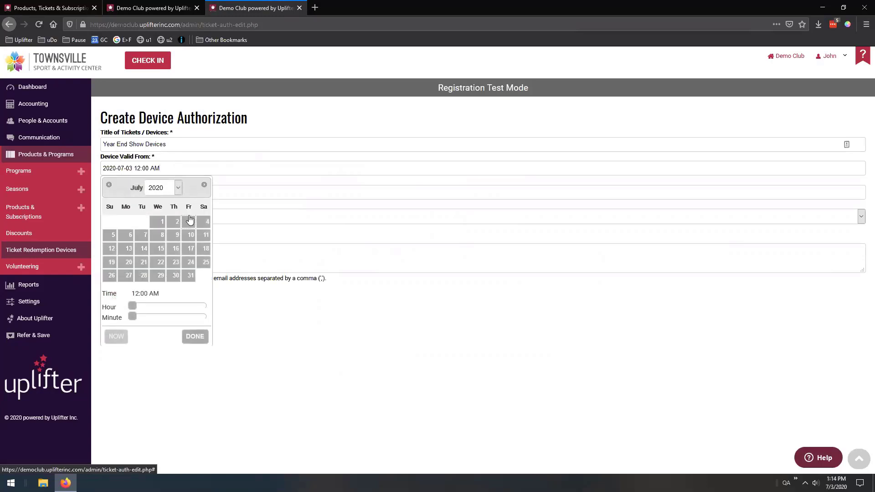
pyautogui.click(205, 195)
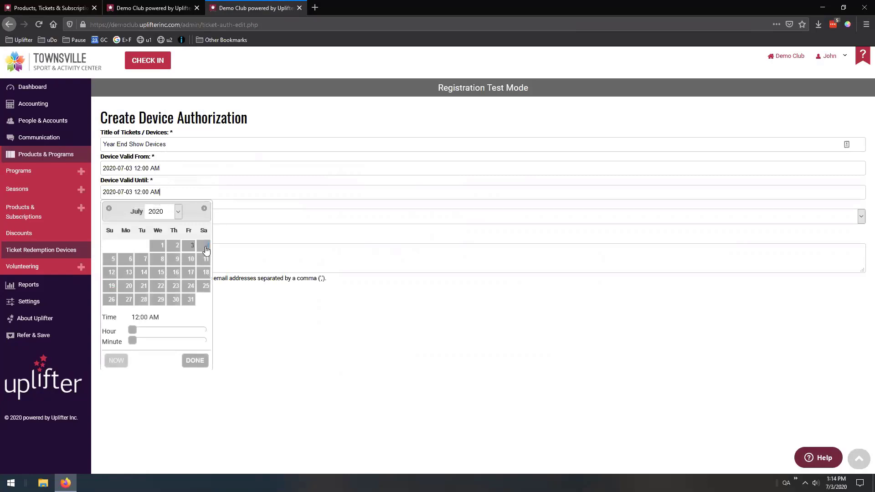
pyautogui.click(124, 260)
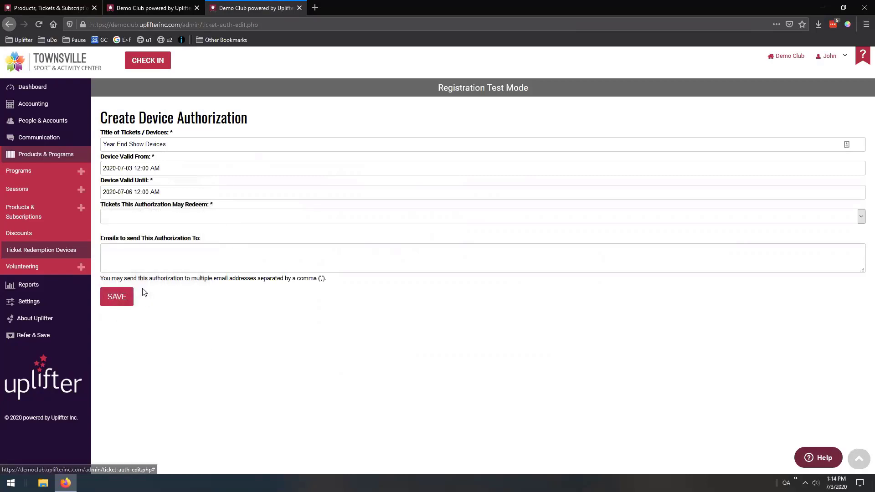
pyautogui.click(149, 219)
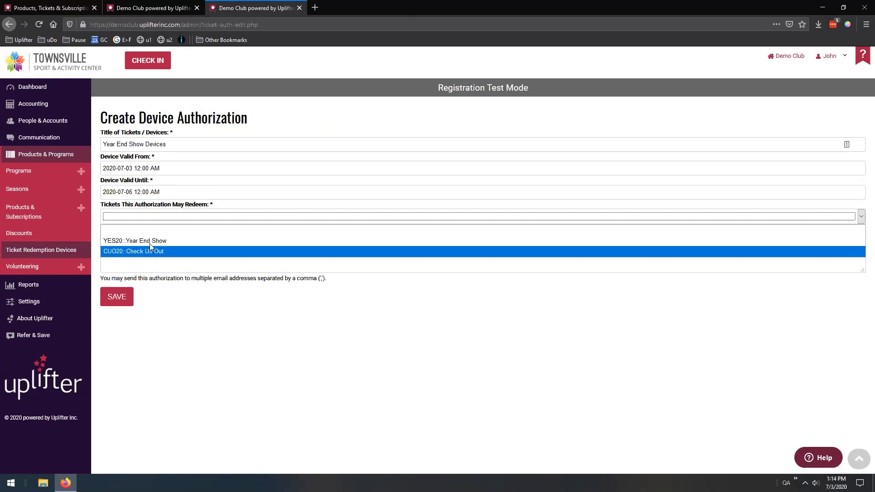
pyautogui.click(151, 241)
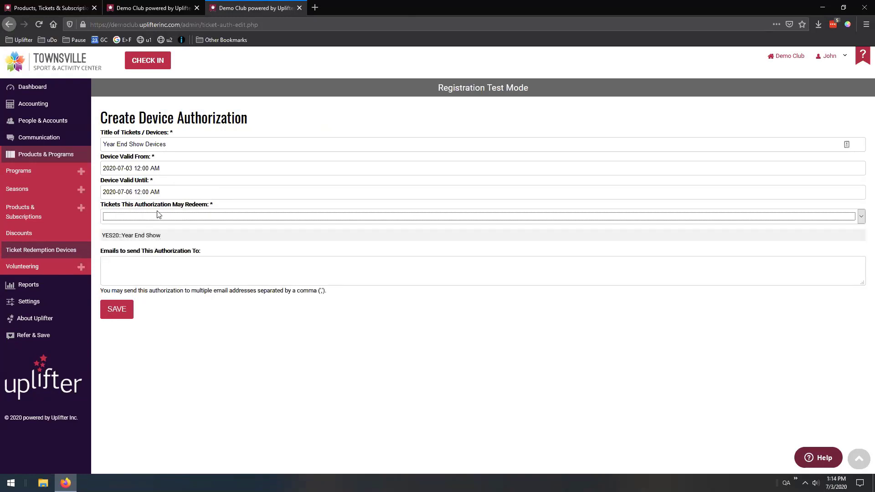
# Enter two recipient e-mail addresses in the authorization's e-mail field
pyautogui.click(176, 267)
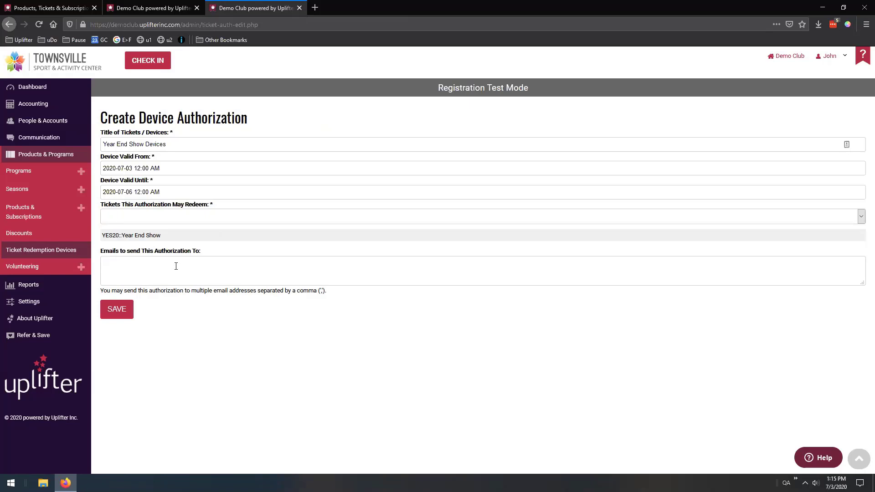
pyautogui.moveTo(103, 264); pyautogui.dragTo(135, 266)
pyautogui.rightClick(145, 267)
pyautogui.click(145, 268)
# Review the redeemed ticket PDF, then leave the form unsaved for the device authorizations list
pyautogui.moveTo(874, 90); pyautogui.dragTo(538, 8)
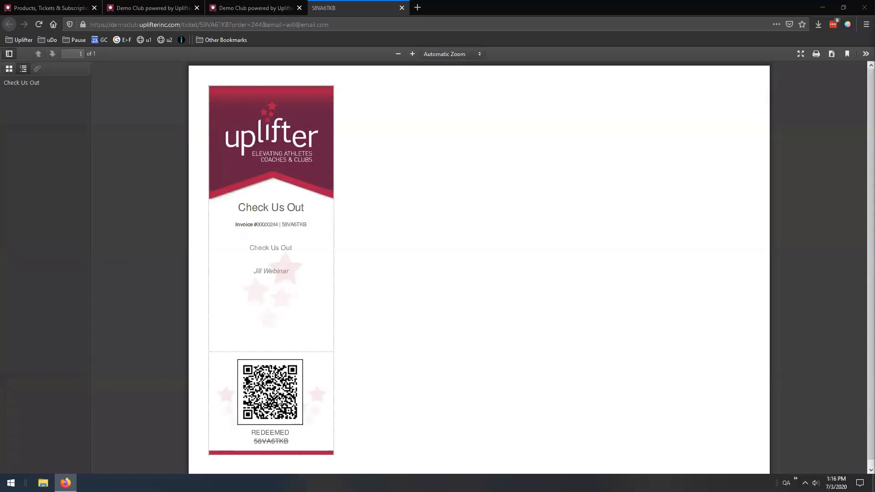
pyautogui.click(277, 8)
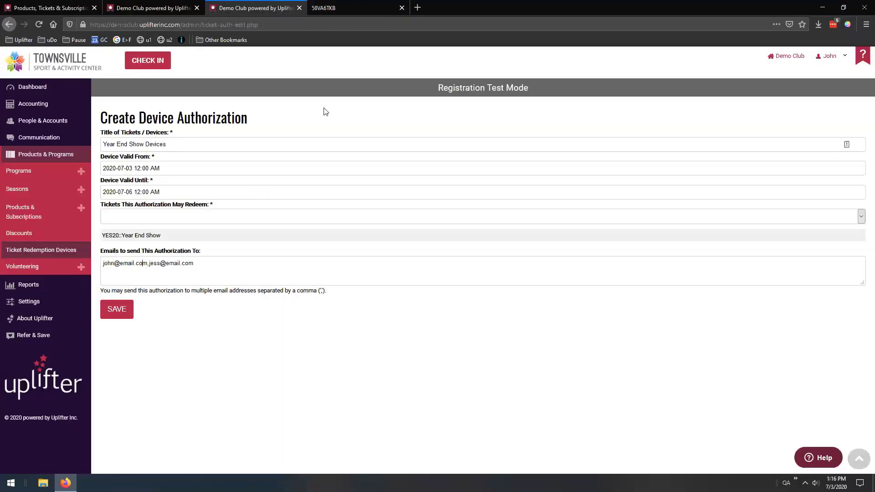
pyautogui.click(42, 250)
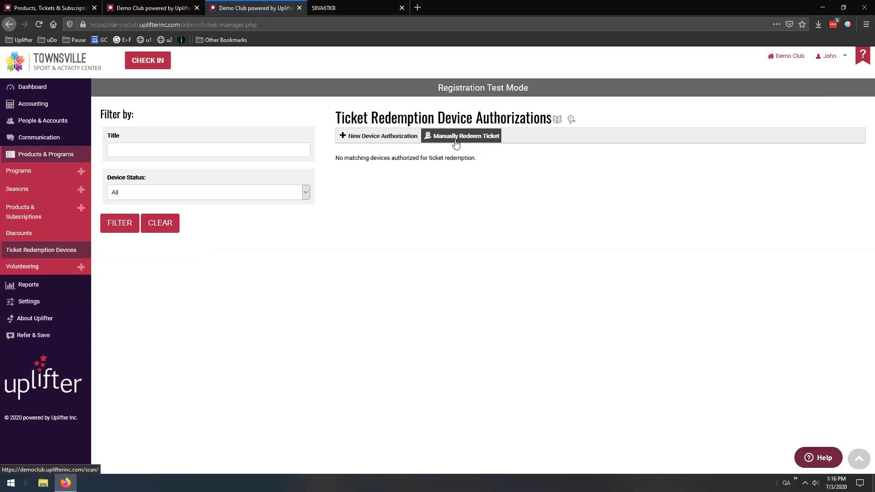
# Start a new device authorization titled 'Year End Show', valid 2020-07-01 to 2020-07-06
pyautogui.click(456, 144)
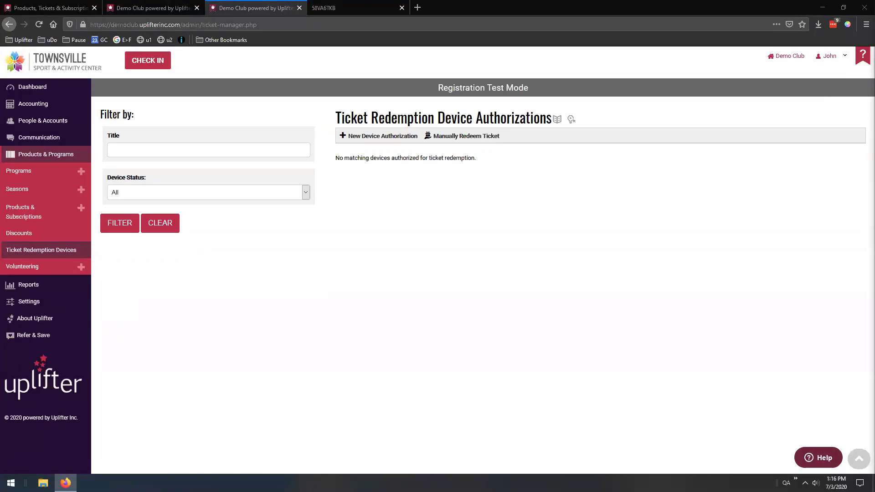
pyautogui.click(391, 139)
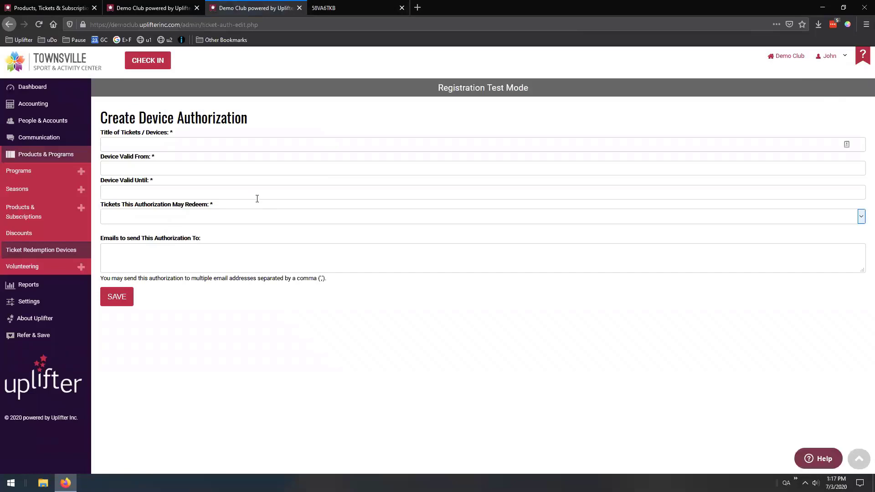
pyautogui.click(169, 145)
pyautogui.write('Year End Show')
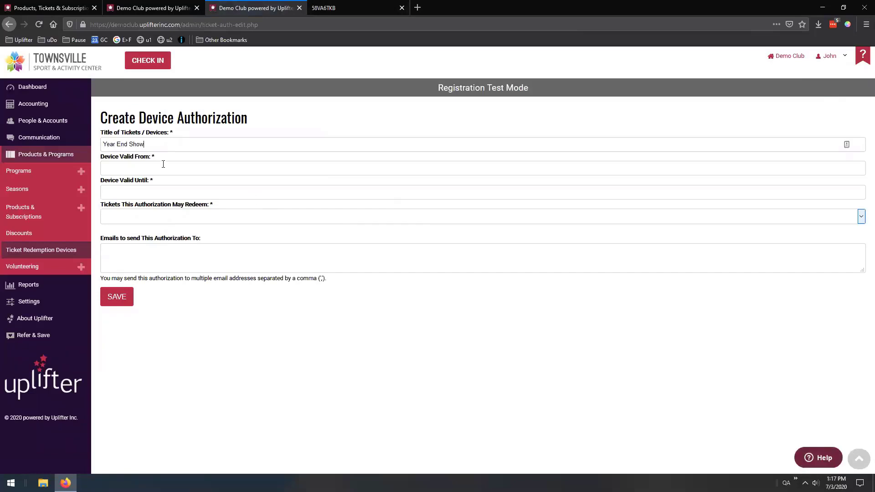
pyautogui.click(163, 164)
pyautogui.click(160, 224)
pyautogui.click(178, 192)
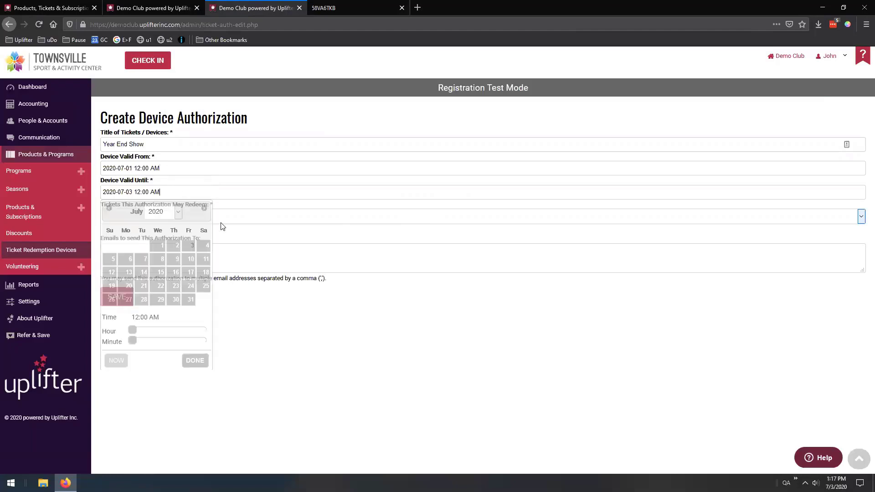
pyautogui.click(151, 216)
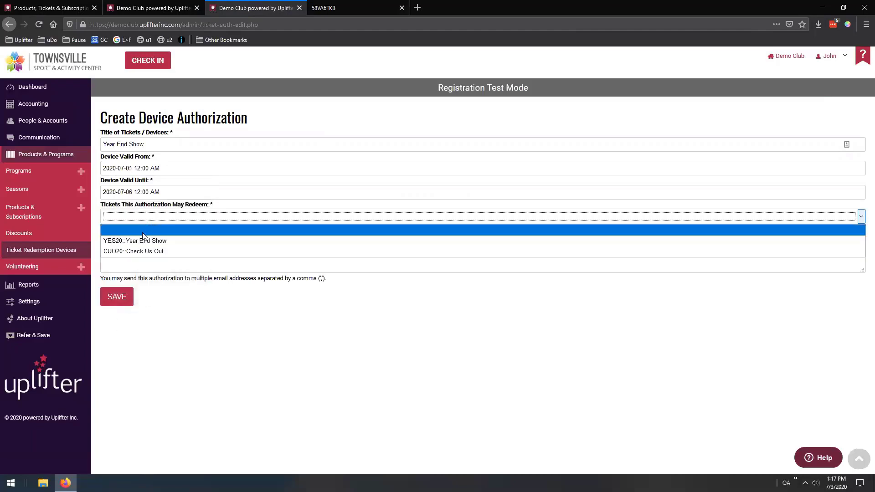
# Choose YES20::Year End Show tickets, add one recipient e-mail address, and save
pyautogui.click(137, 239)
pyautogui.click(135, 265)
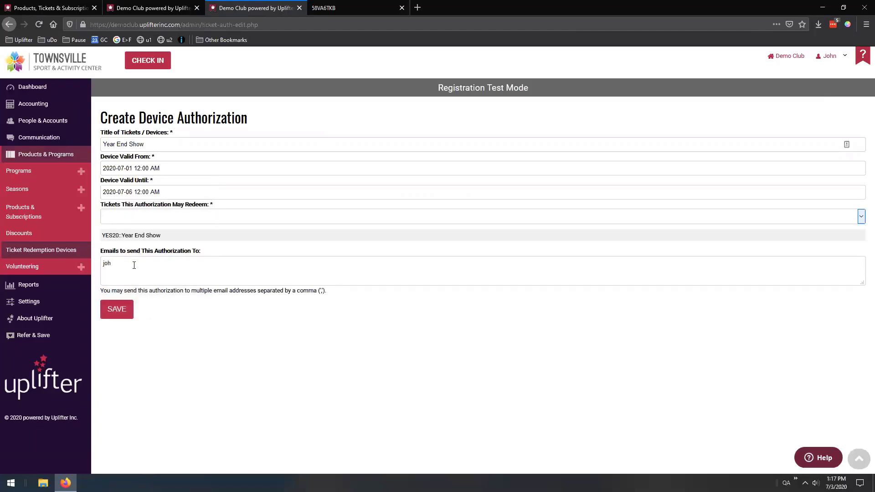
pyautogui.press('BackSpace')
pyautogui.press('BackSpace')
pyautogui.press('BackSpace')
pyautogui.press('BackSpace')
pyautogui.press('BackSpace')
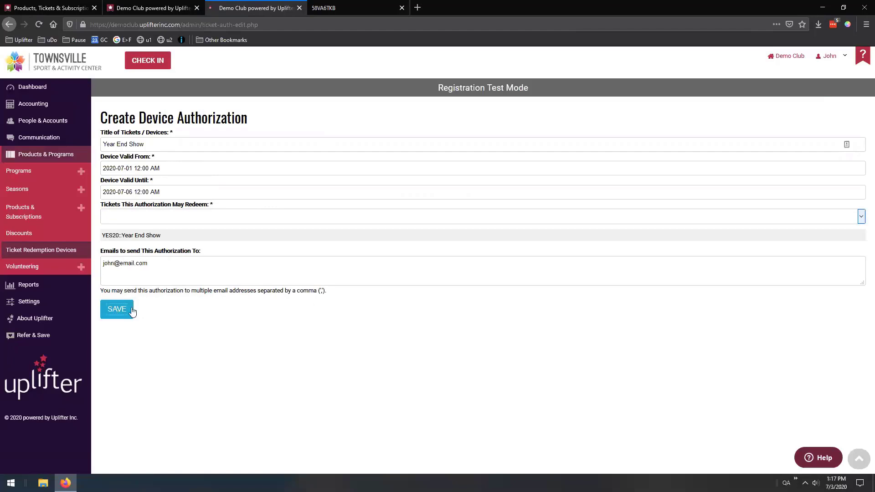
pyautogui.click(122, 311)
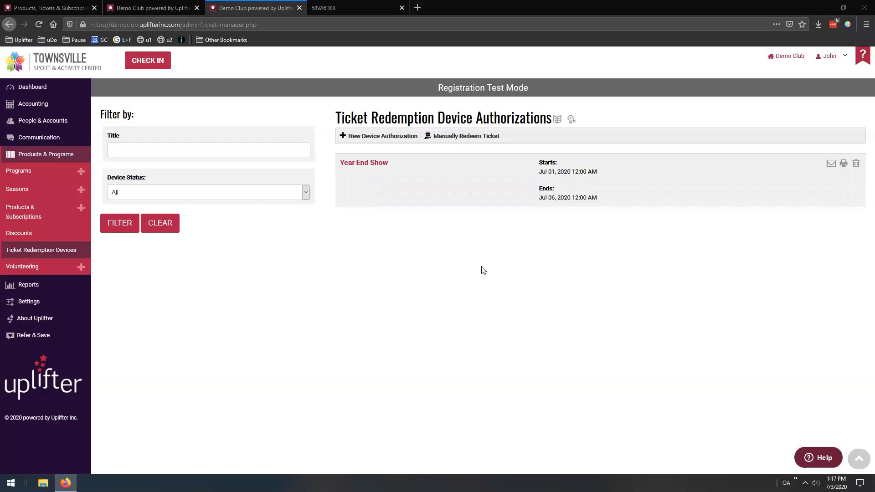
# Open the printable barcode page from the Year End Show authorization row
pyautogui.click(844, 166)
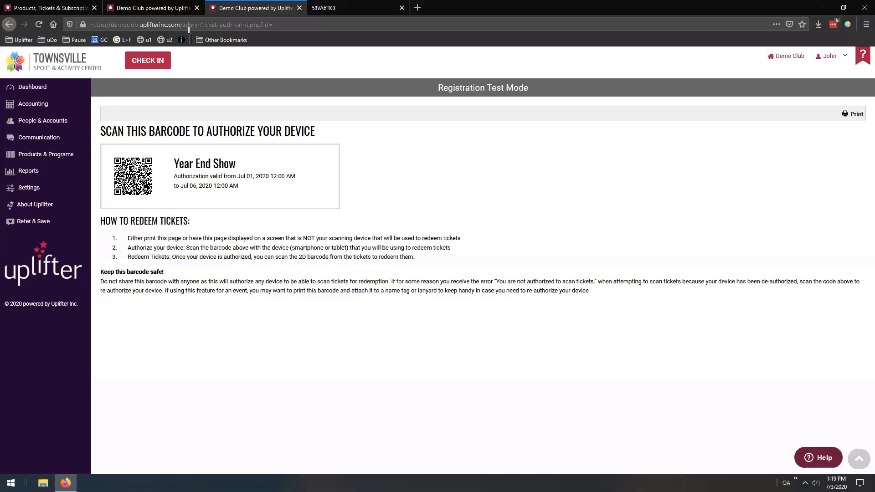
pyautogui.click(175, 10)
pyautogui.click(221, 8)
pyautogui.moveTo(80, 154)
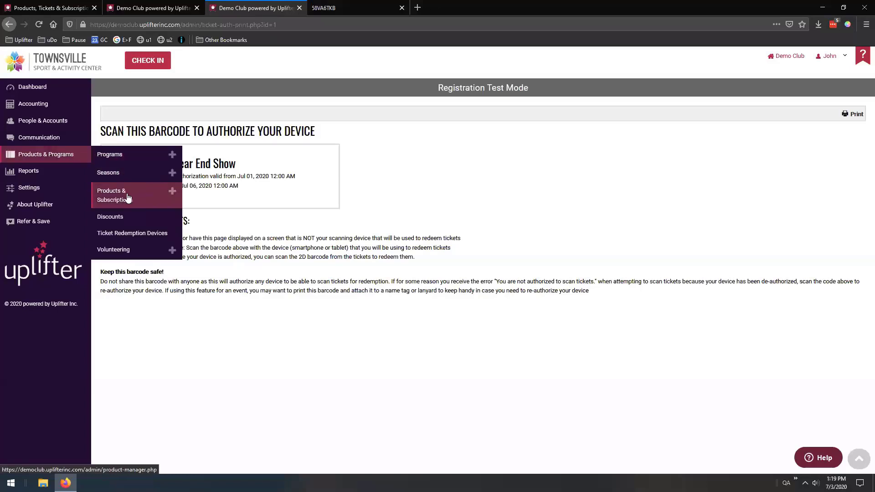
# Go back to the Ticket Redemption Devices list from the Products & Programs menu
pyautogui.click(127, 235)
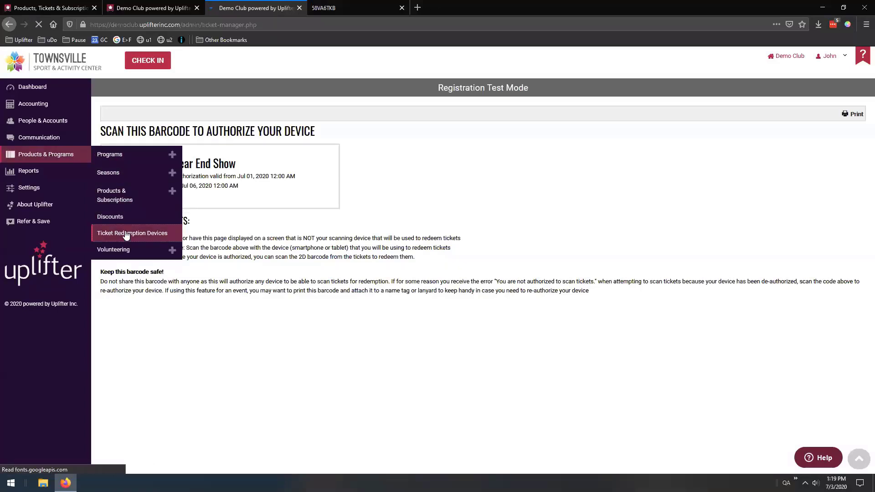